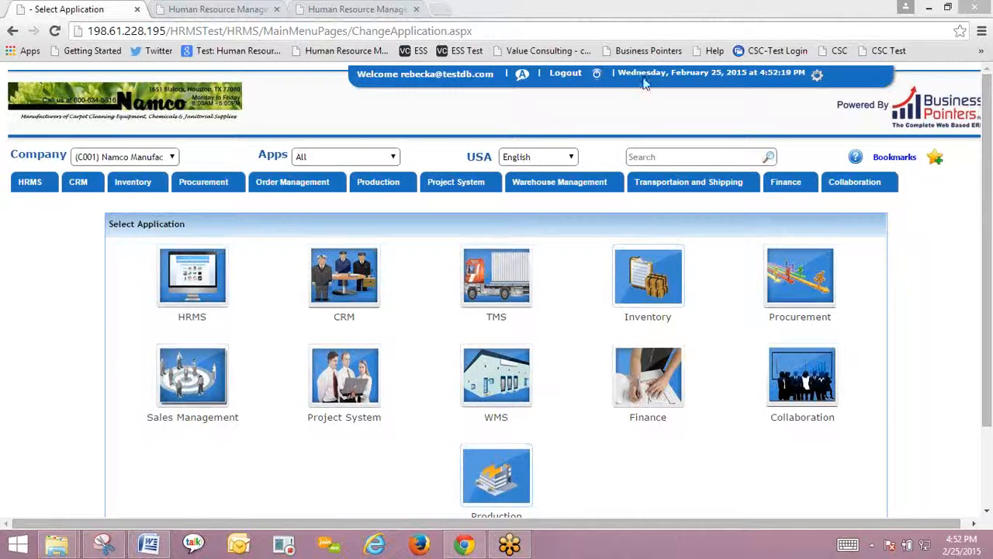
Step: Open the HRMS application and search its screens for "check", clearing the search term after viewing the suggestions
click(206, 275)
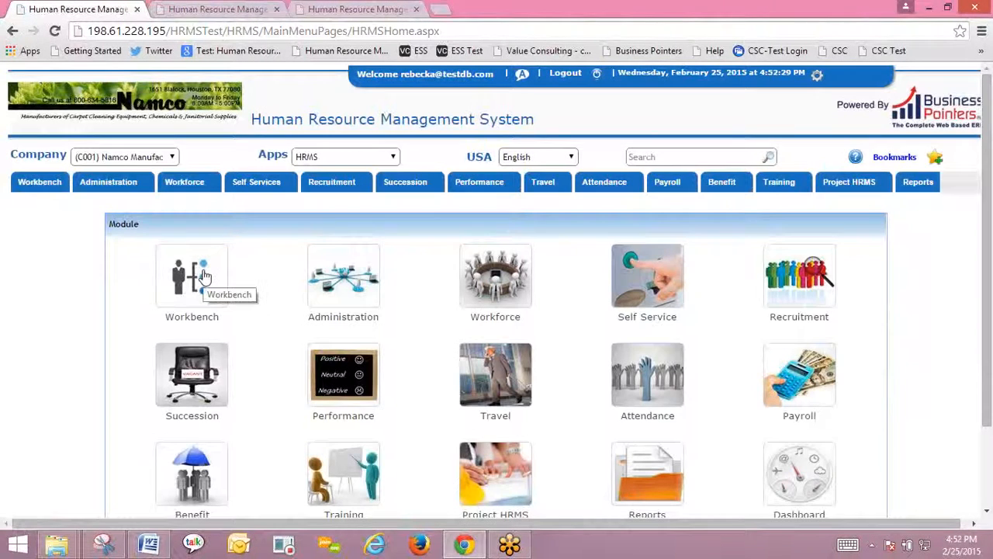
mouse_move(126, 198)
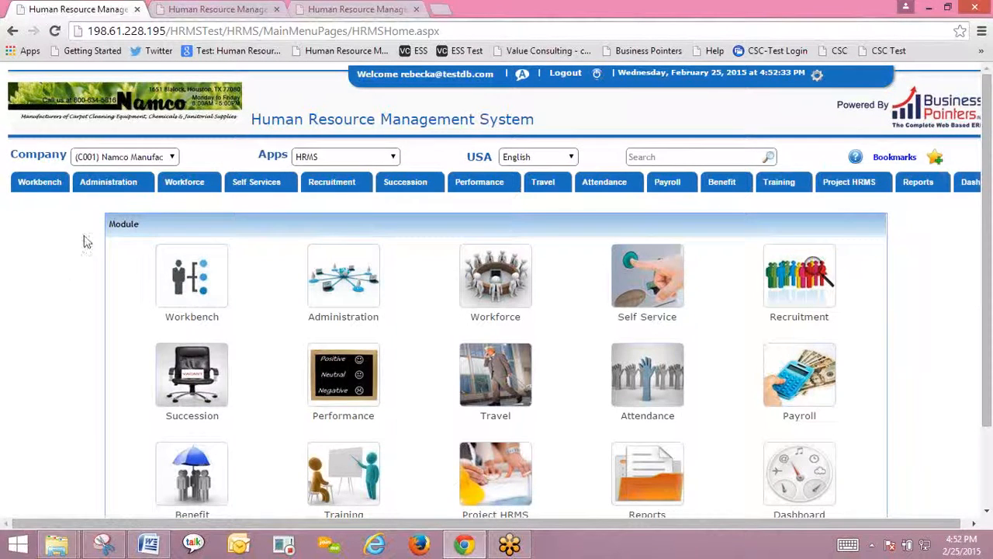
click(722, 155)
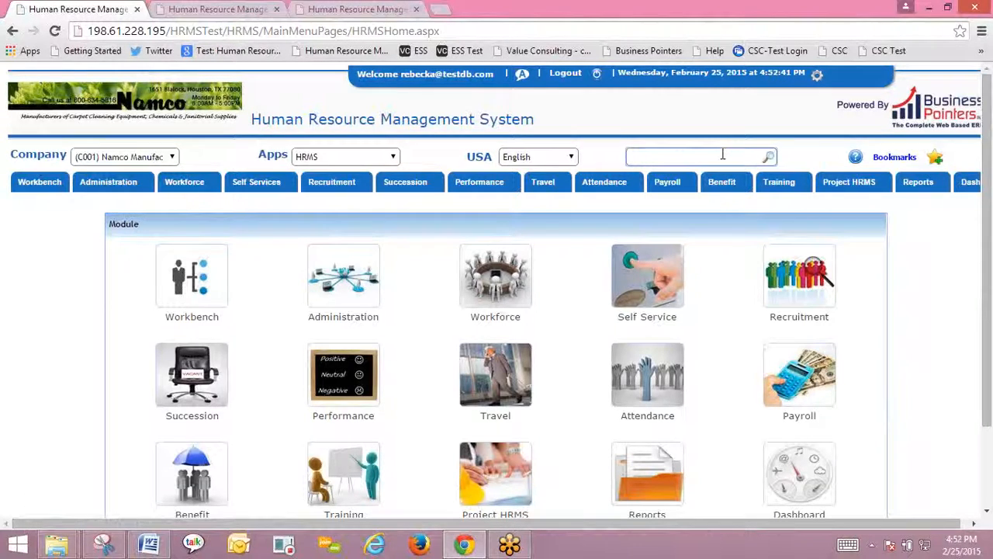
text(check)
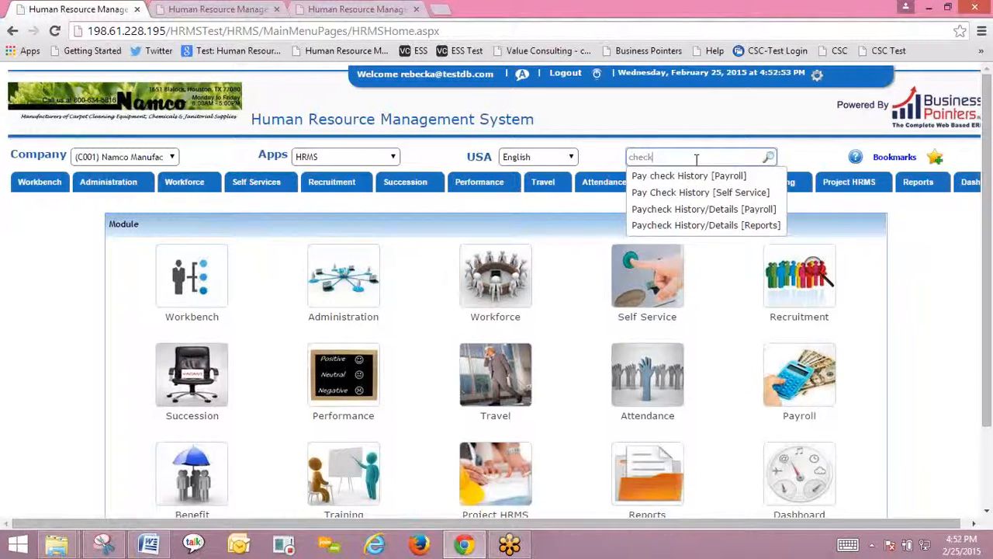
key(BackSpace)
key(BackSpace)
key(BackSpace)
key(BackSpace)
key(BackSpace)
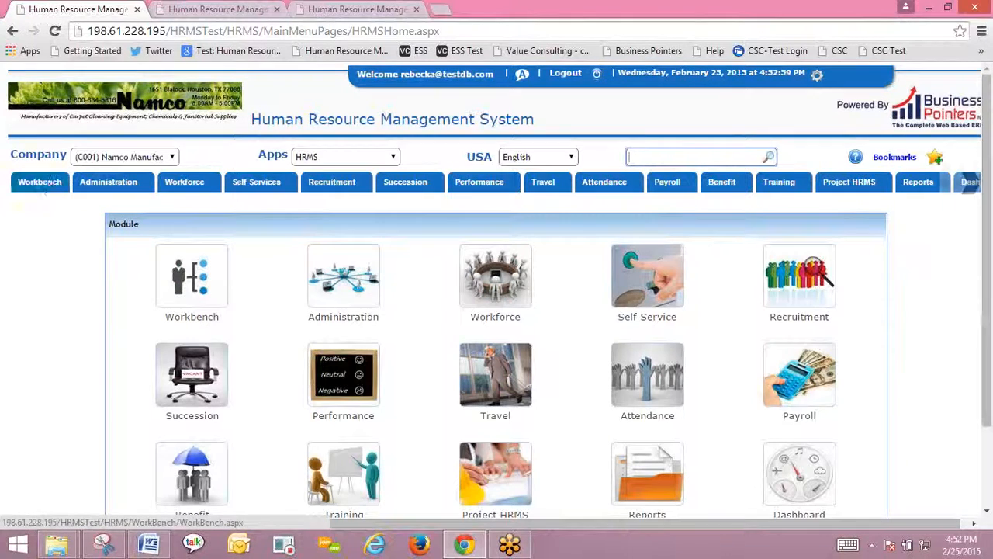
Step: Close the HRMS home page to show the Workbench, and review the Administration and Reports options
click(137, 10)
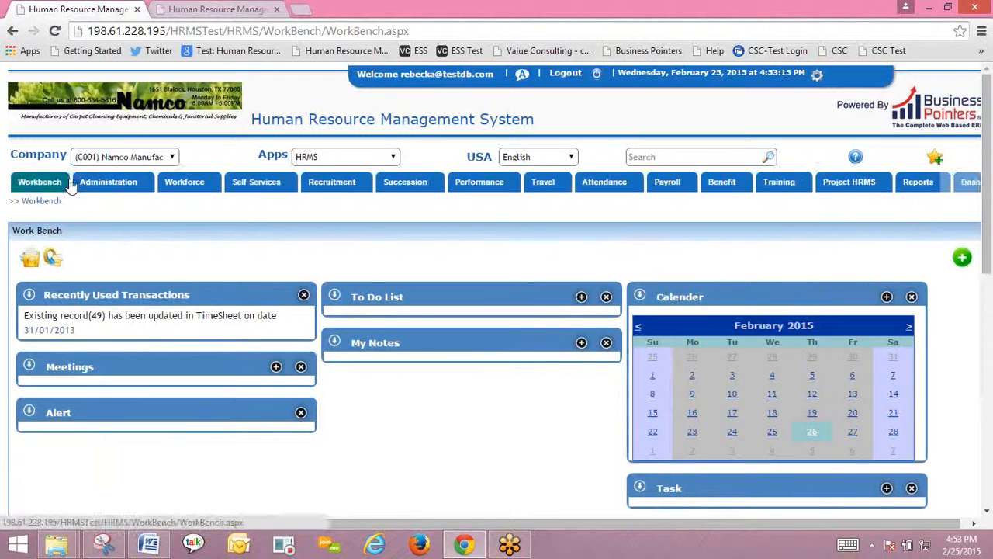
mouse_move(95, 186)
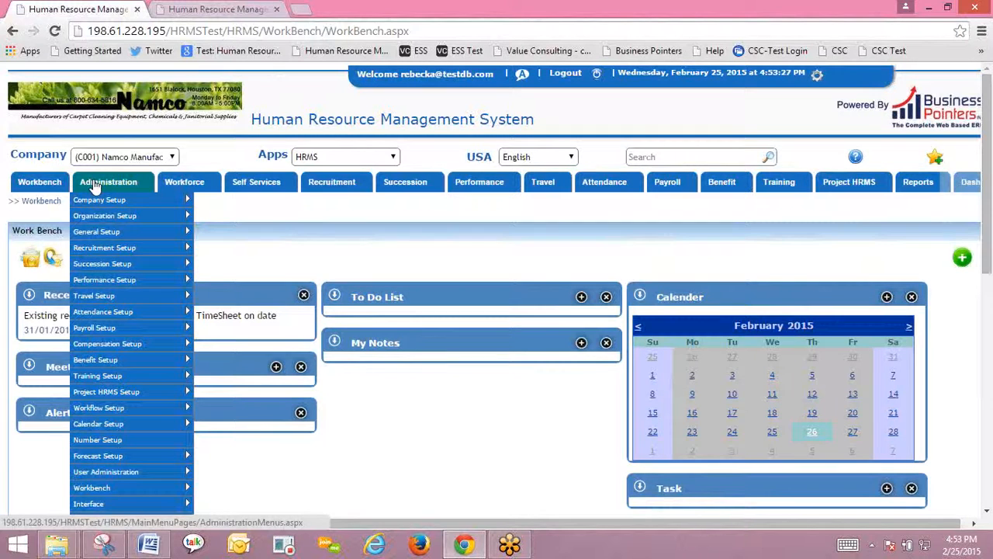
mouse_move(936, 181)
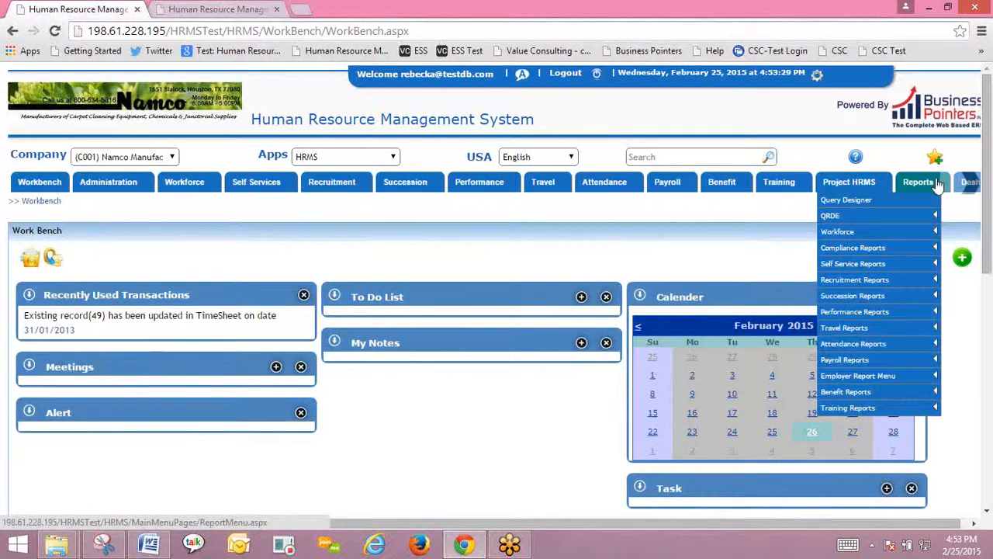
mouse_move(904, 231)
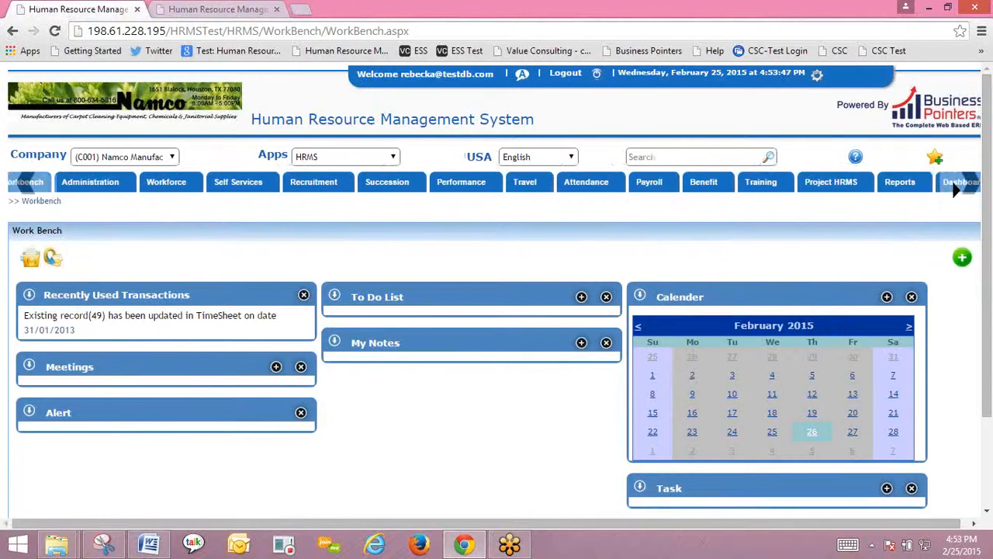
Step: Examine the period and chart type options of the Requisition By Designation chart on the Recruitment dashboard, and close the dashboard page
click(196, 9)
mouse_move(402, 339)
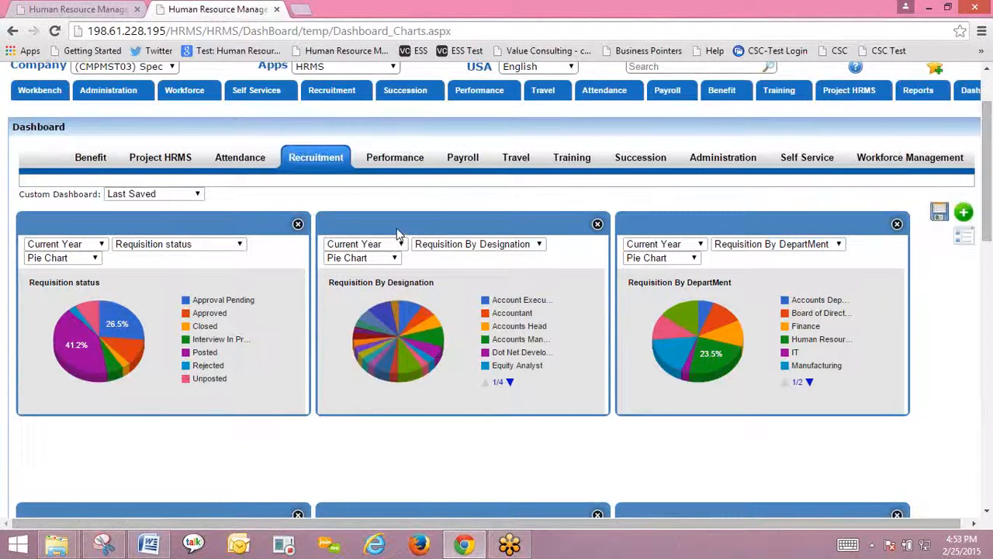
mouse_move(402, 228)
mouse_down()
mouse_move(519, 285)
mouse_move(349, 186)
mouse_move(403, 228)
mouse_up()
click(401, 245)
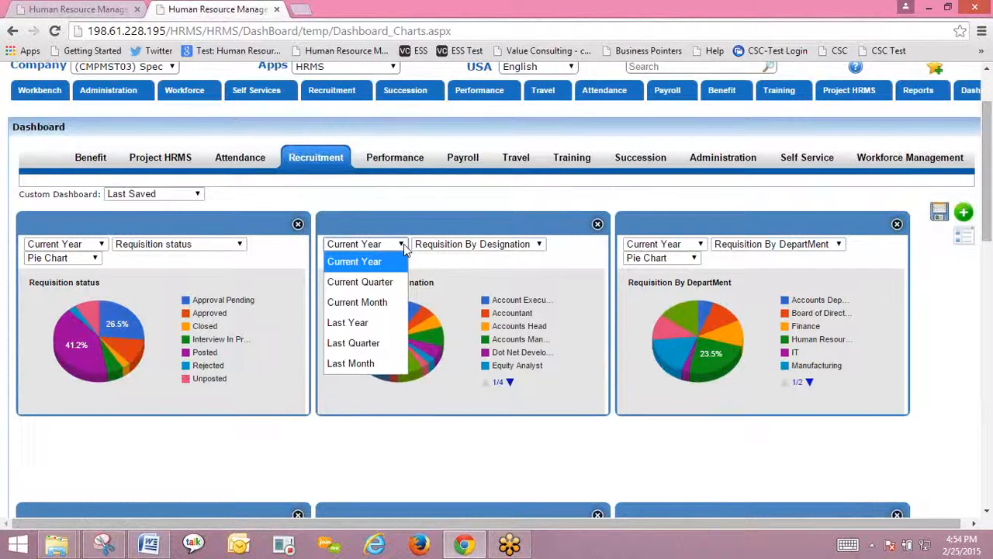
click(403, 246)
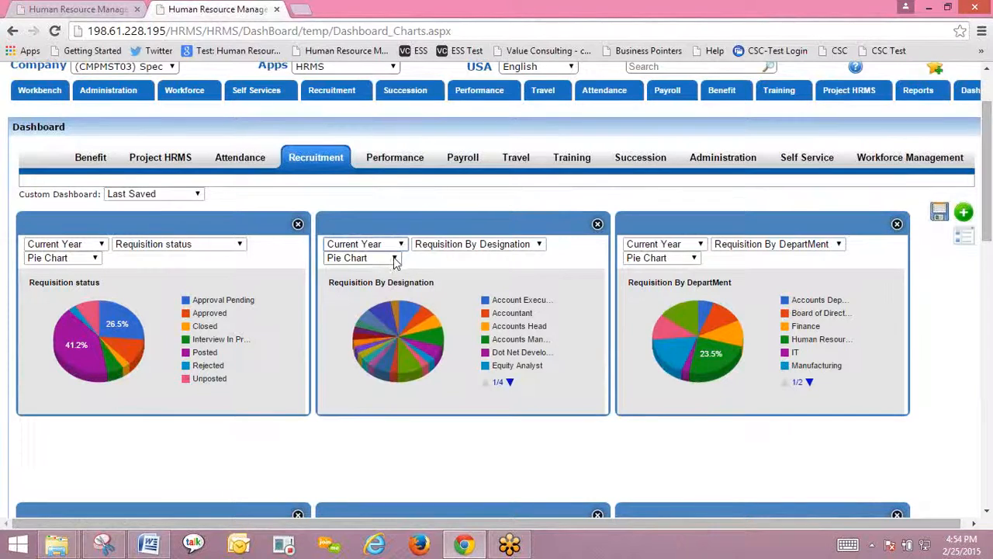
click(395, 259)
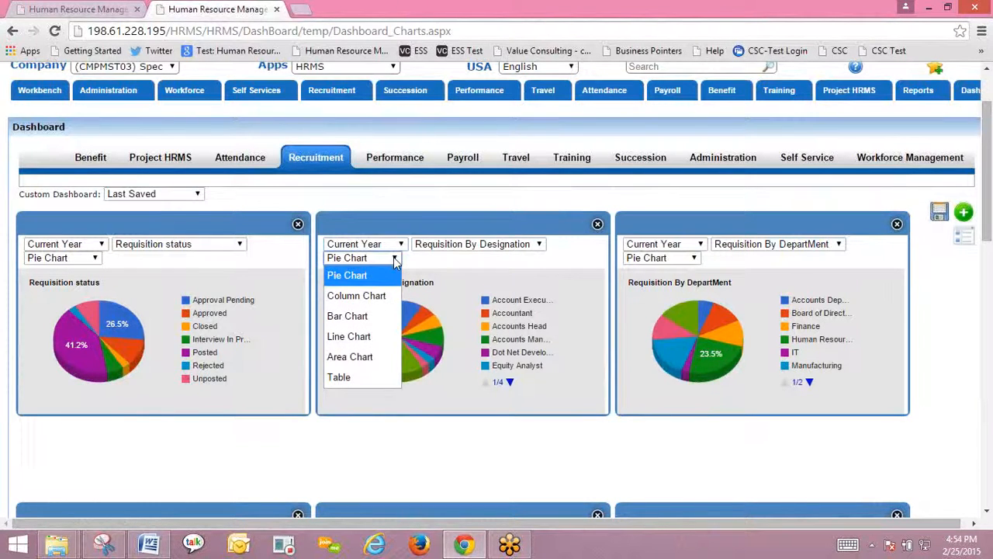
click(395, 259)
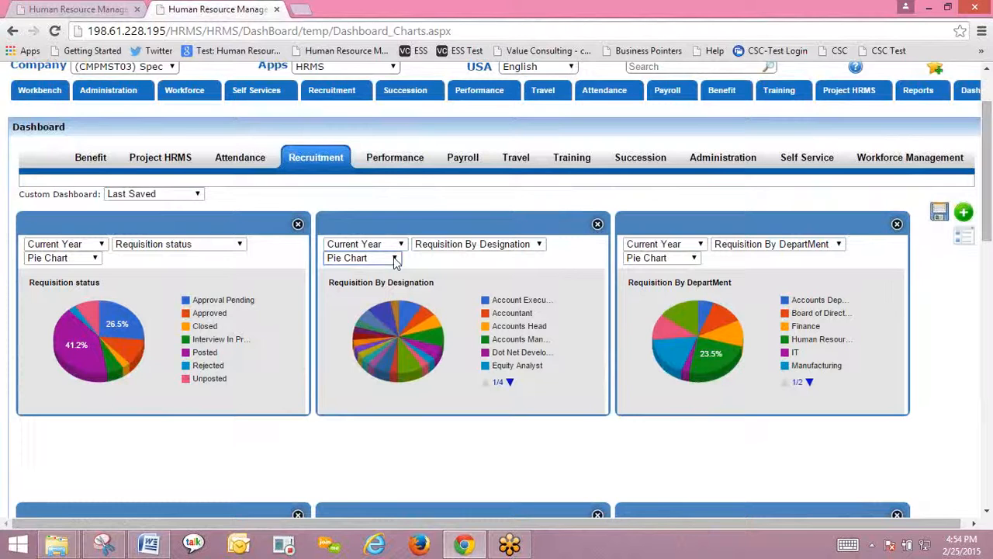
click(278, 9)
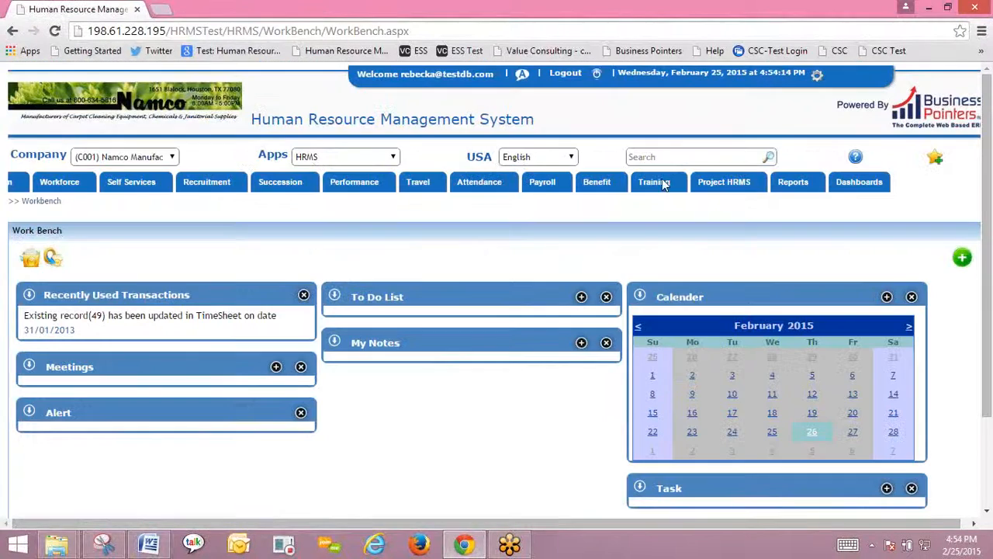
Step: Switch the Apps selection from HRMS to All and look over the available applications down to Production
click(392, 157)
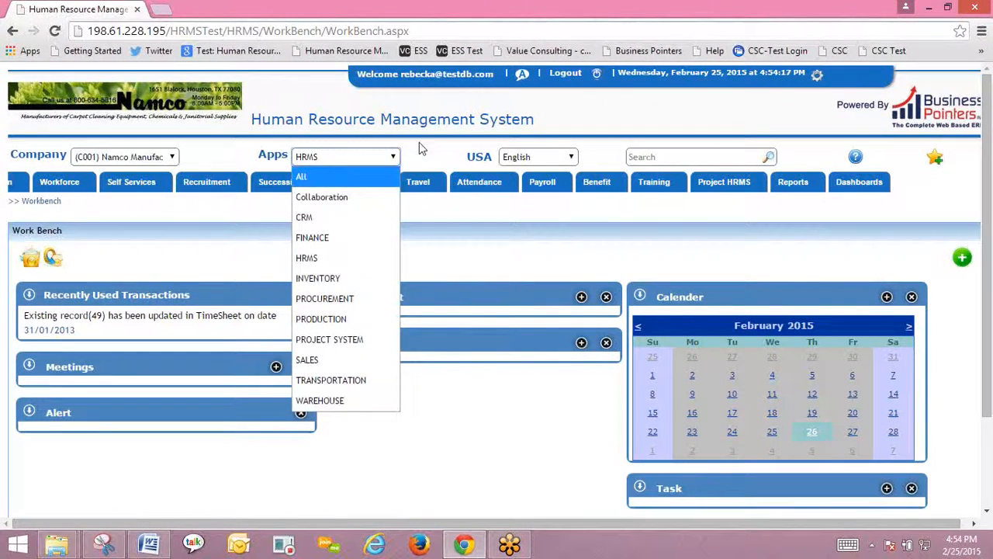
click(411, 159)
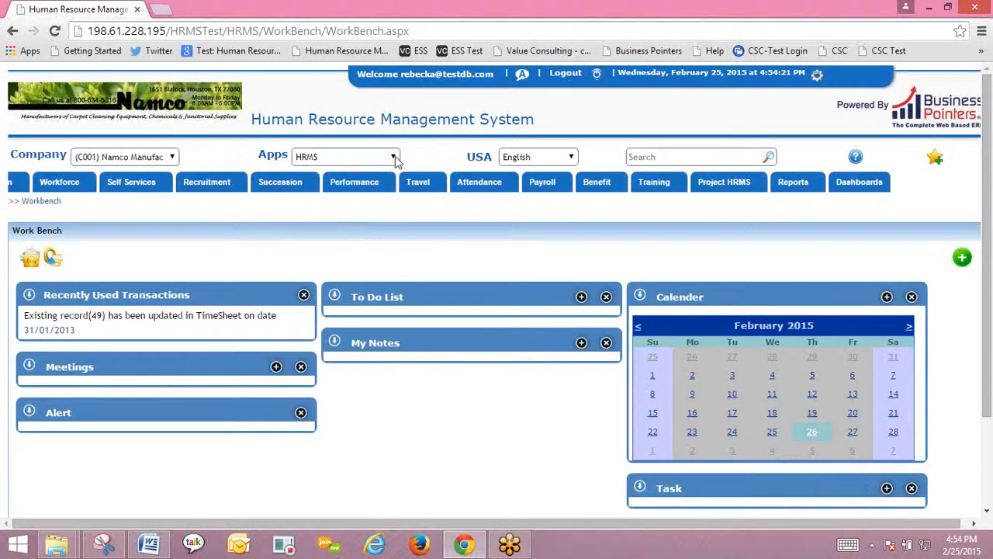
click(395, 158)
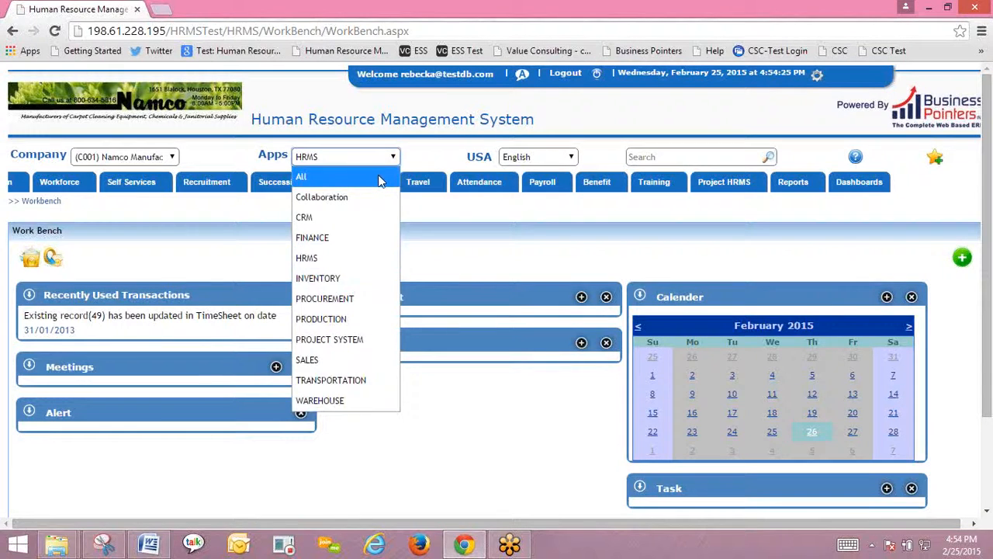
click(380, 180)
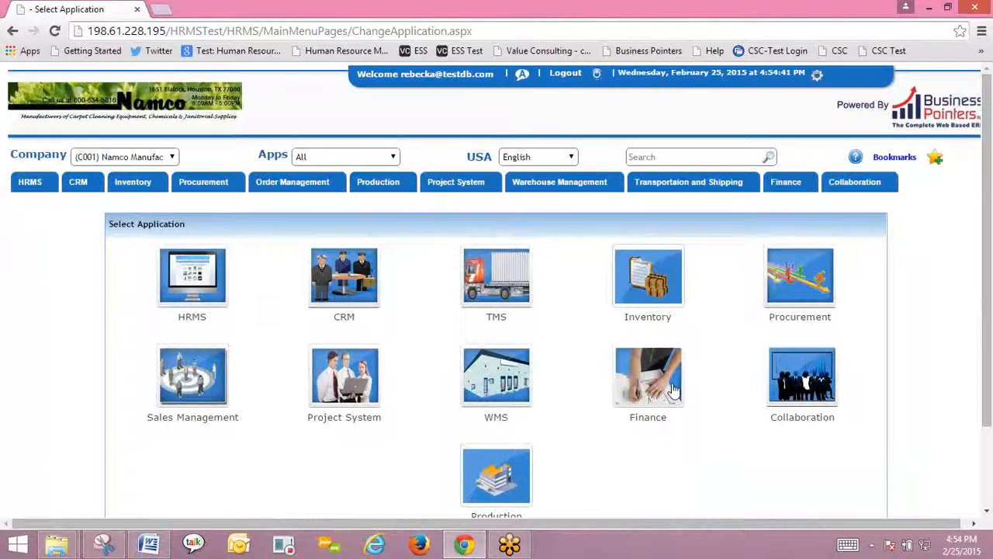
drag(990, 295, 990, 351)
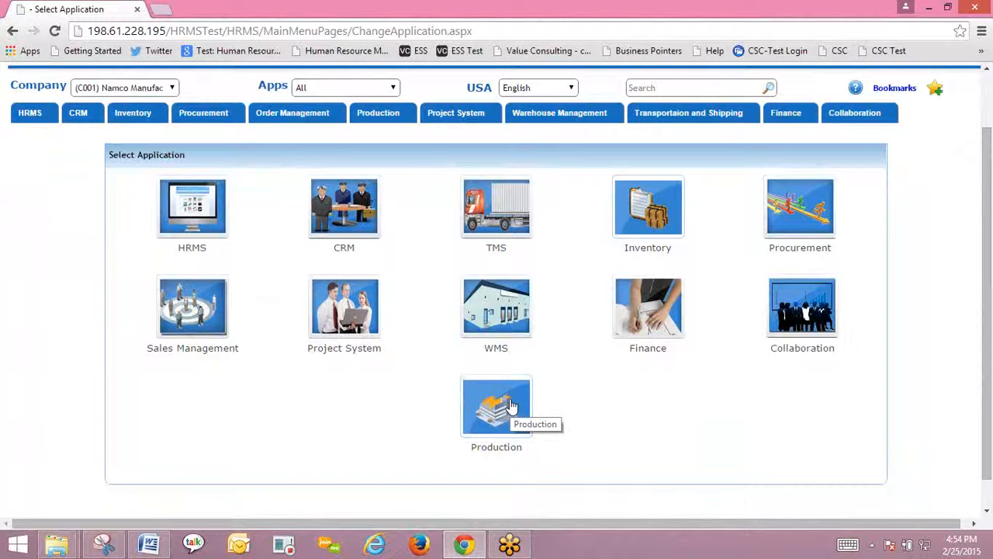
drag(988, 331, 979, 279)
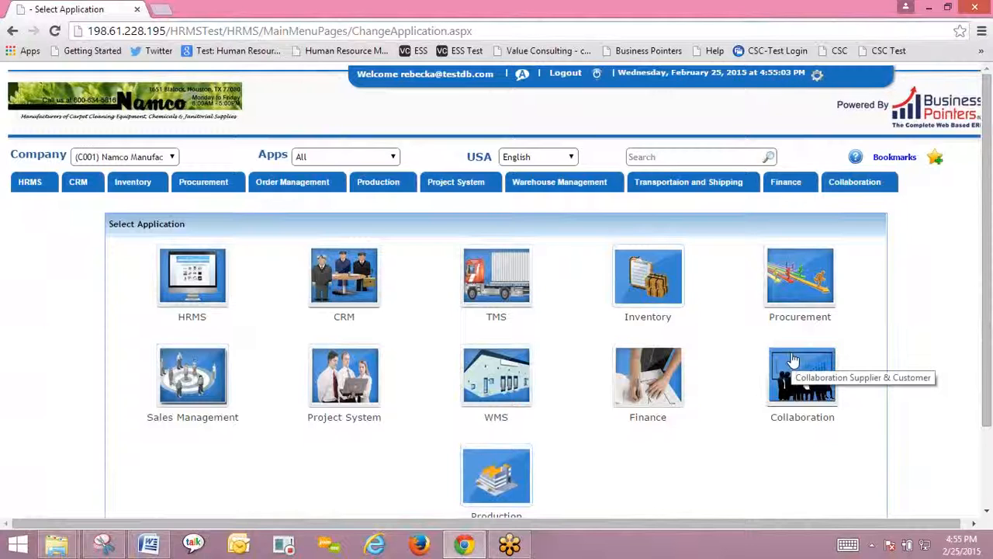
Step: Open the user settings, review the display schemes, favorites list and alert subscriptions, and close them
click(817, 76)
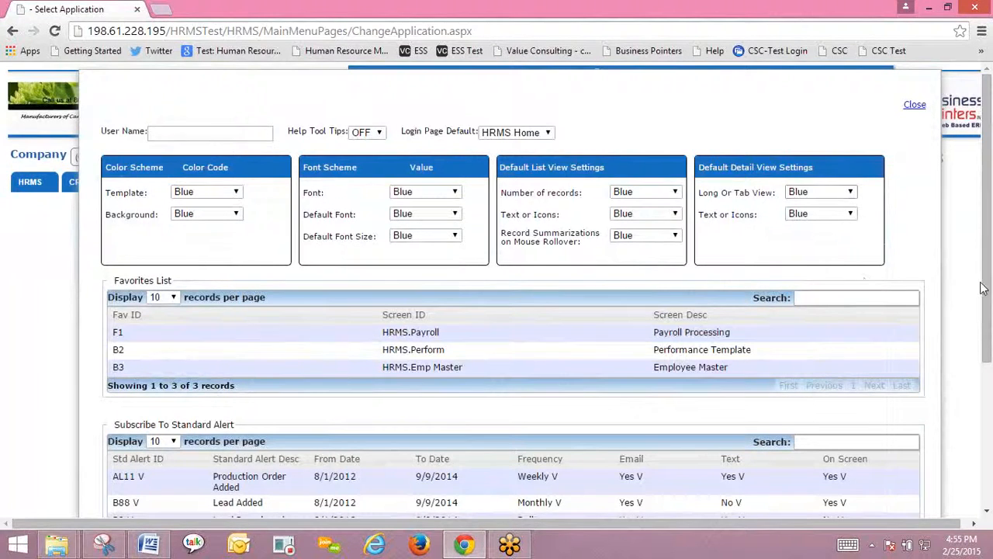
drag(987, 290, 990, 419)
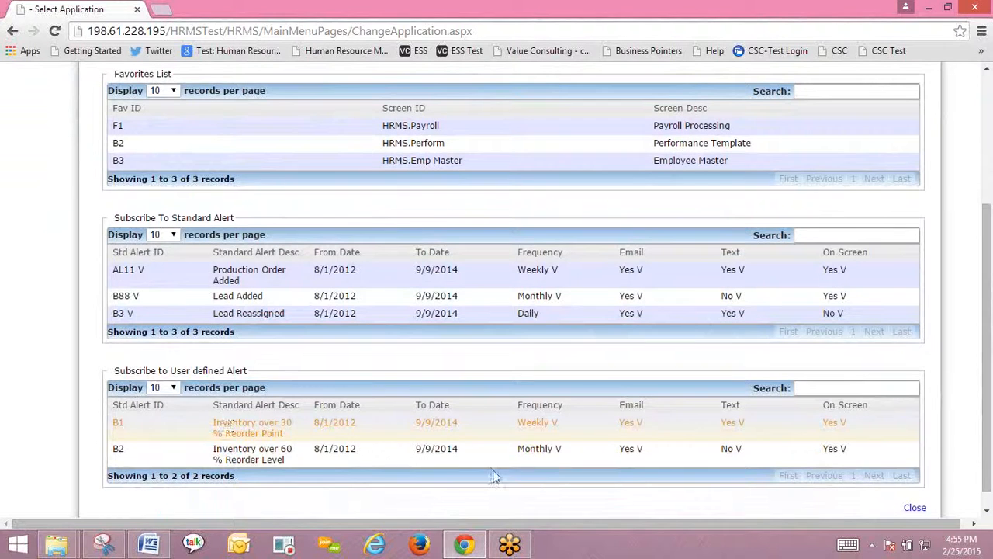
click(915, 508)
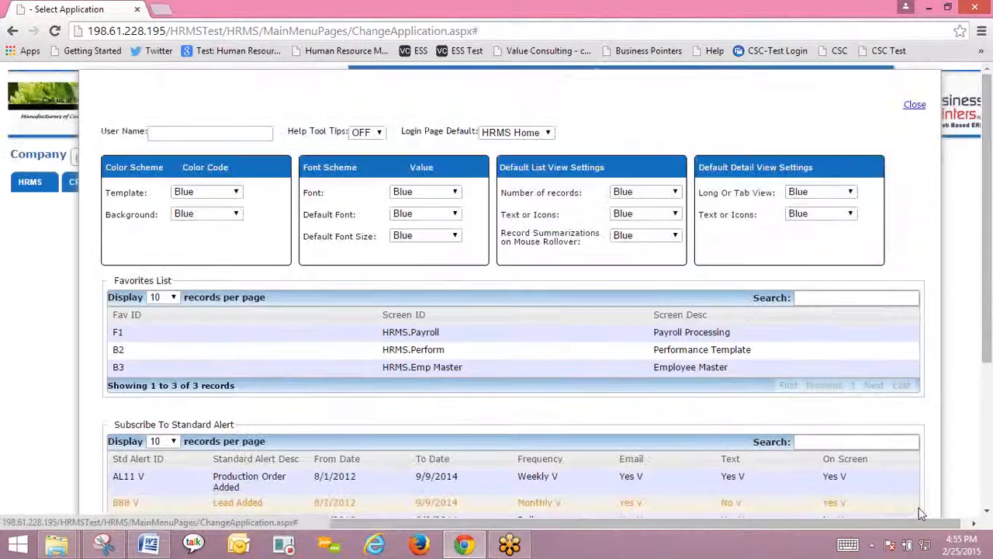
scroll(990, 382, down, 1)
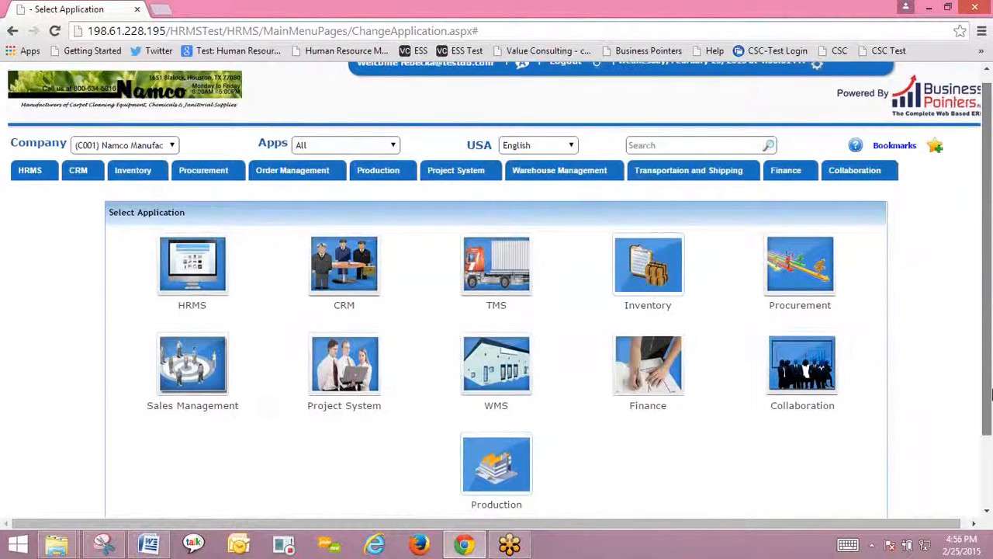
Step: Open the HRMS application and review the Workforce, Self Services and Recruitment options, including the employee and manager self services
click(182, 255)
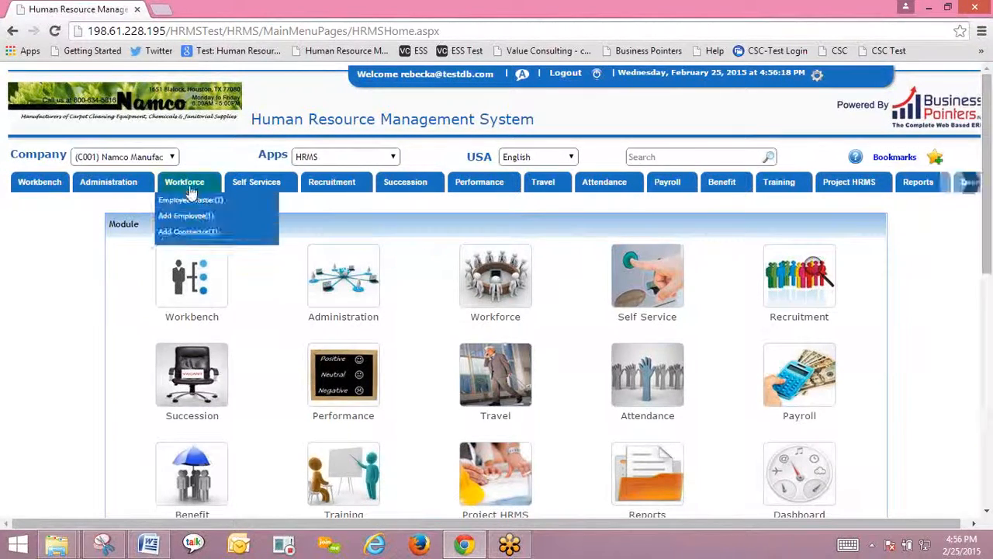
click(192, 184)
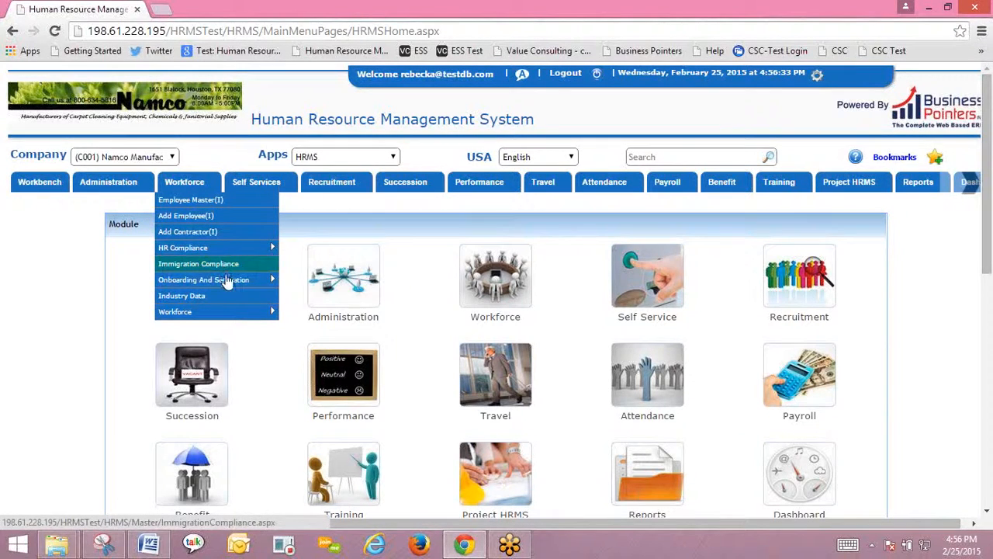
mouse_move(260, 183)
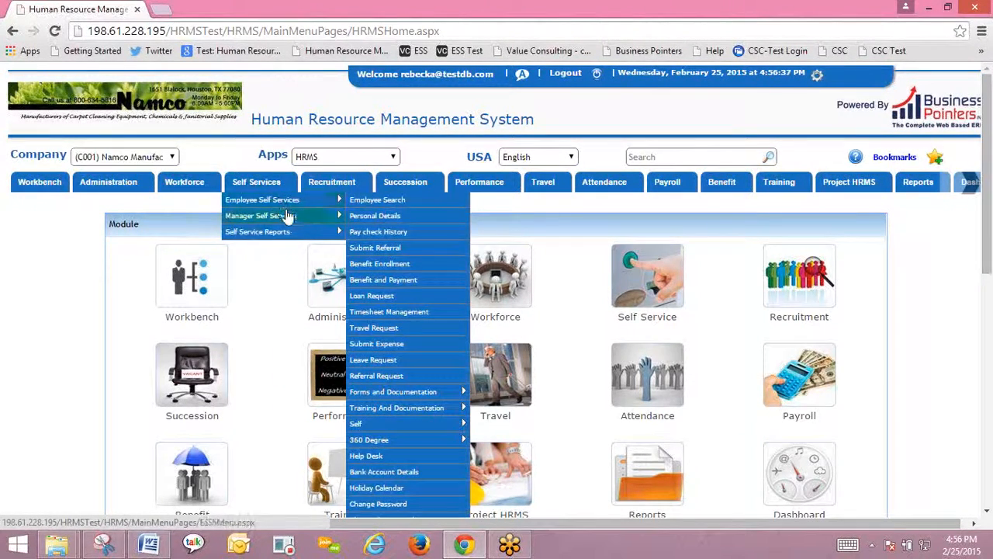
mouse_move(289, 214)
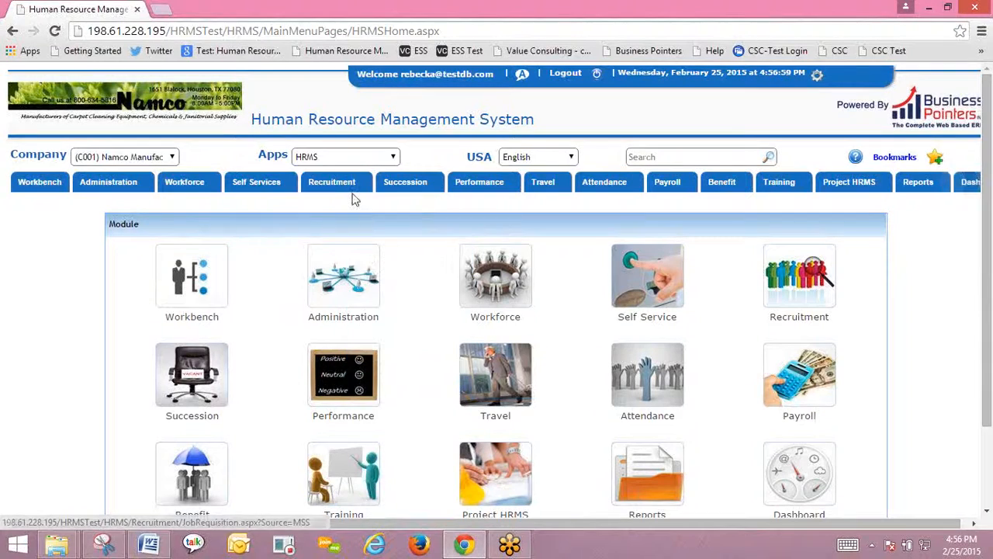
mouse_move(350, 191)
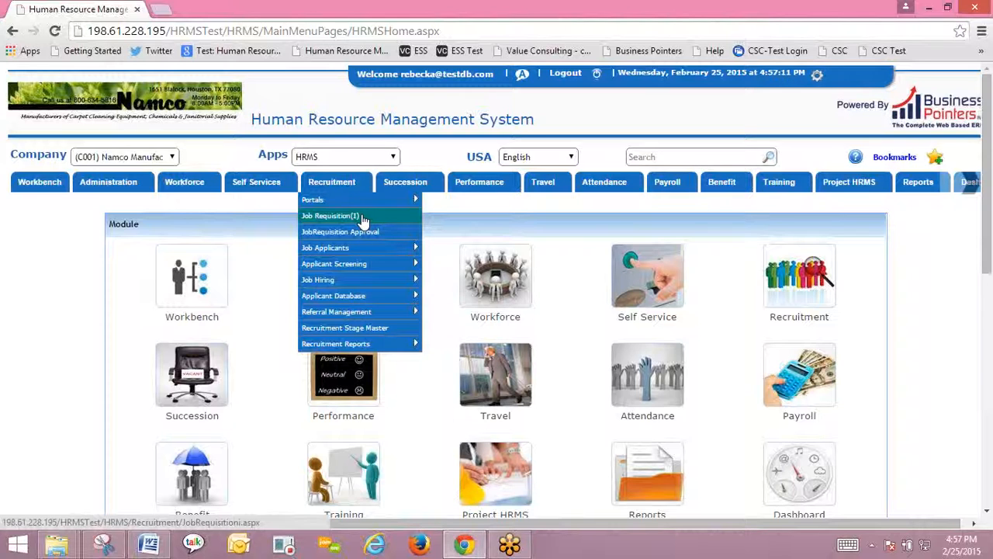
mouse_move(372, 257)
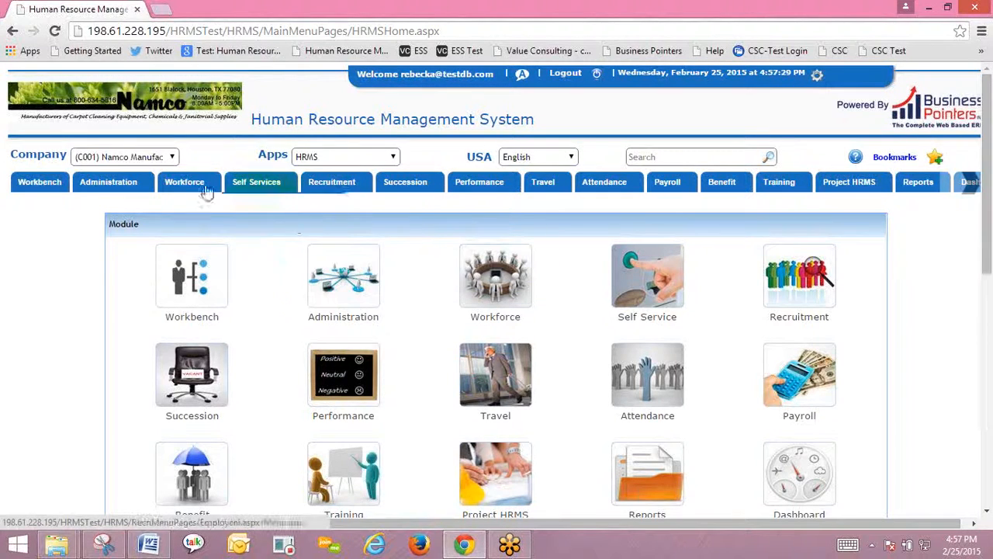
mouse_move(197, 188)
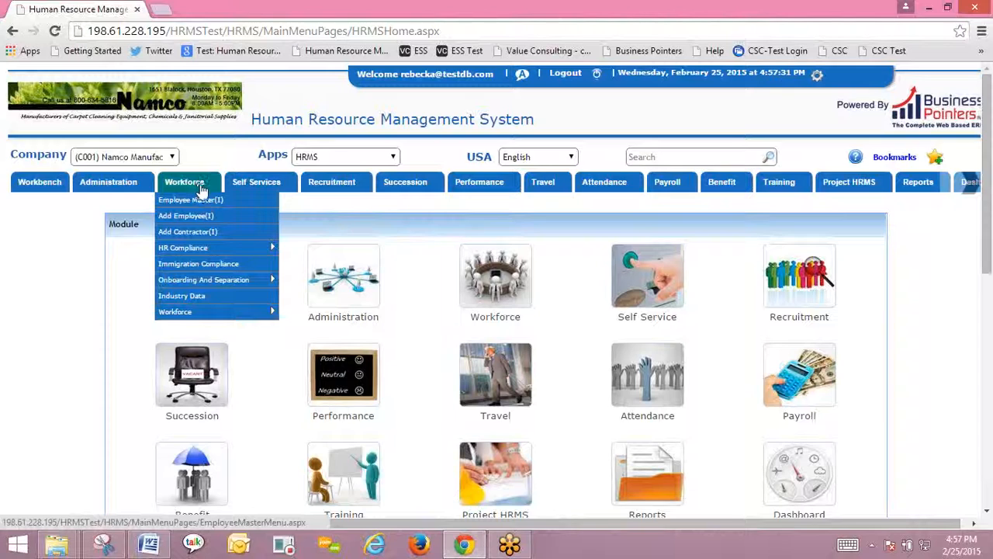
Step: Examine the Succession, Performance, Travel, Attendance, Payroll, Benefit, Training and Project HRMS options
mouse_move(403, 184)
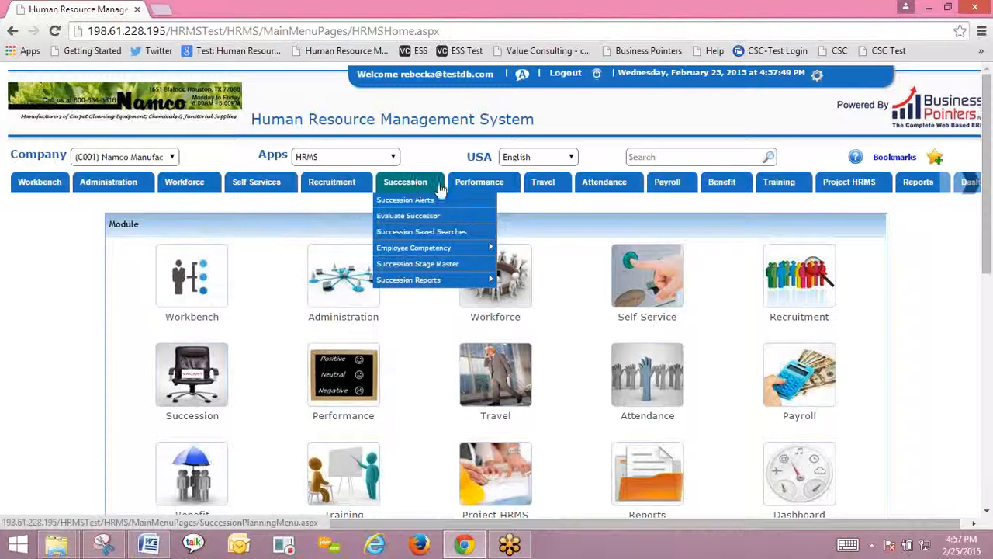
mouse_move(476, 181)
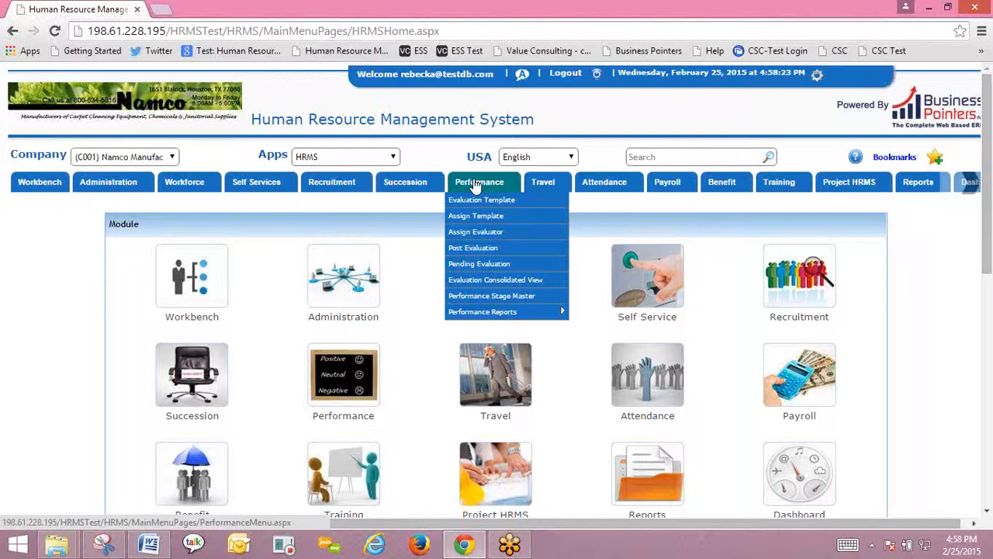
mouse_move(545, 185)
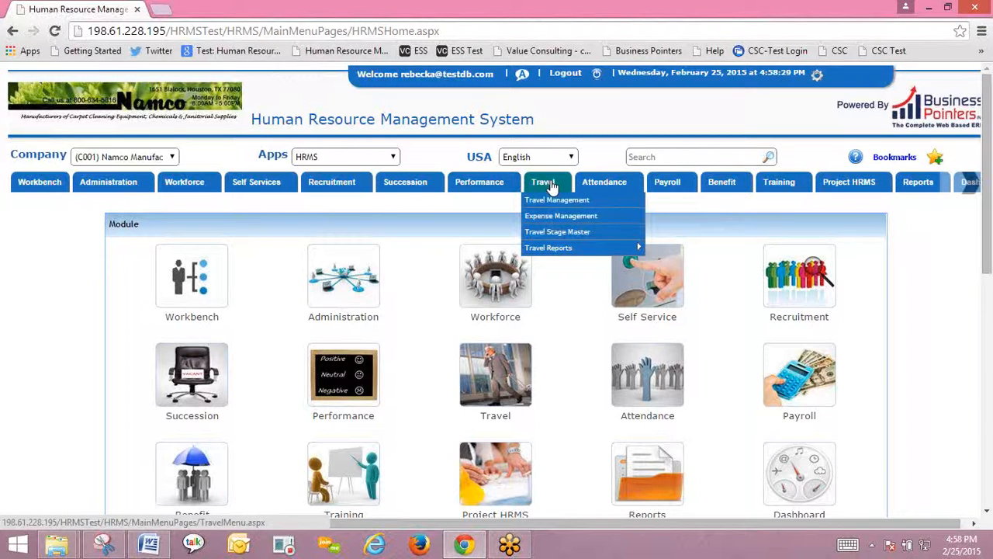
mouse_move(601, 186)
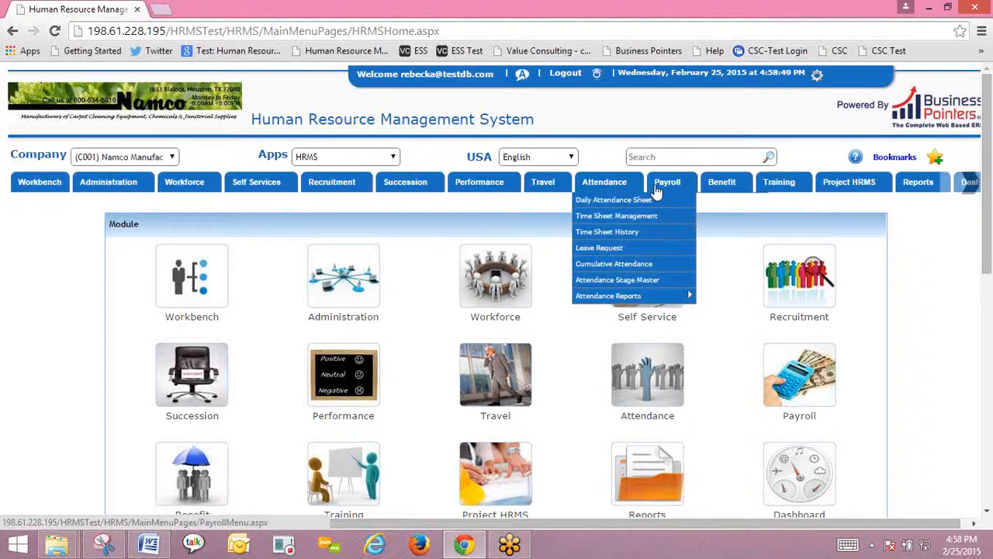
mouse_move(668, 190)
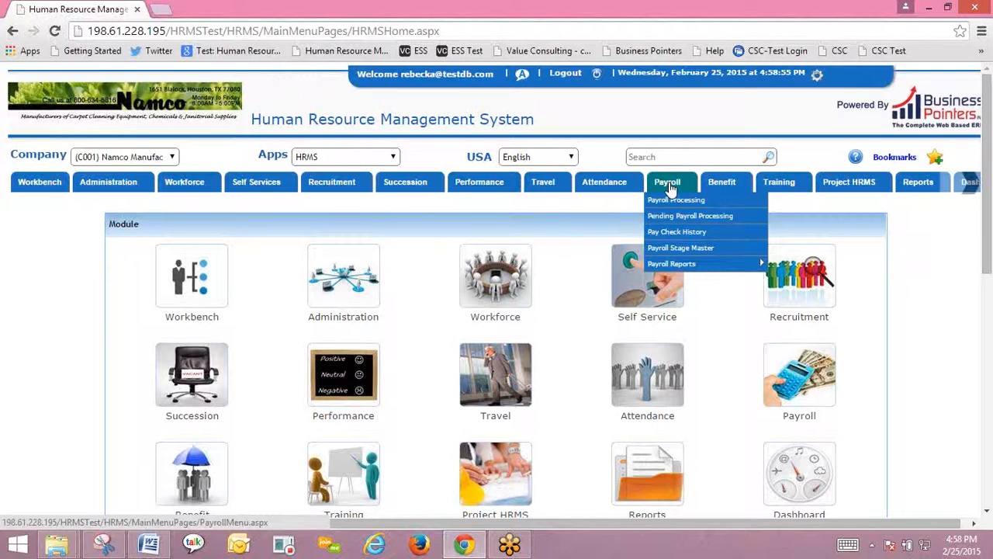
mouse_move(722, 188)
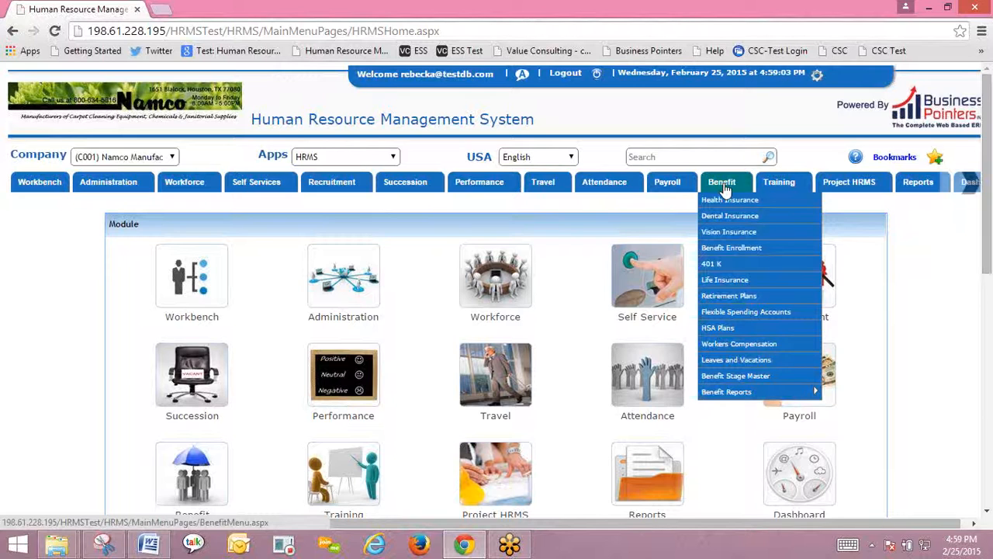
mouse_move(779, 189)
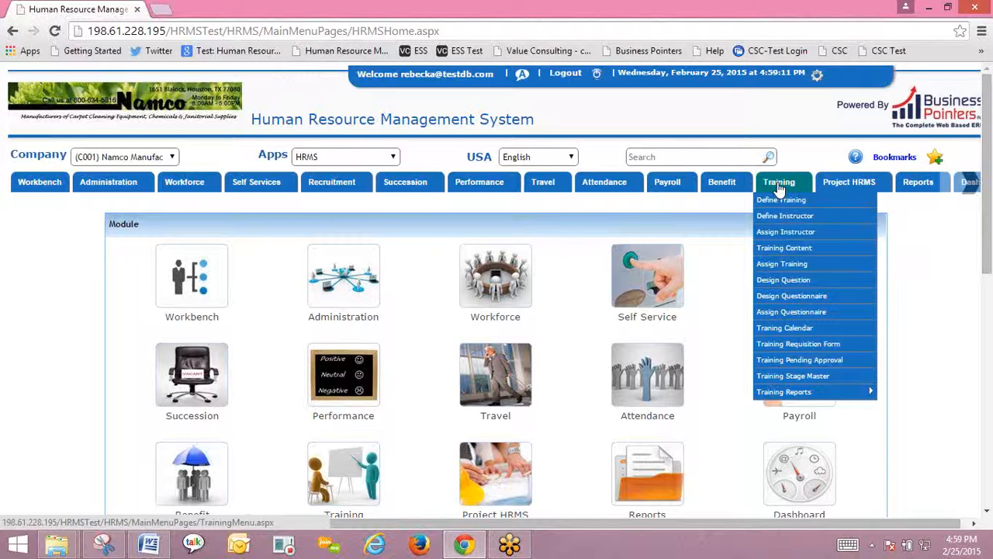
mouse_move(844, 188)
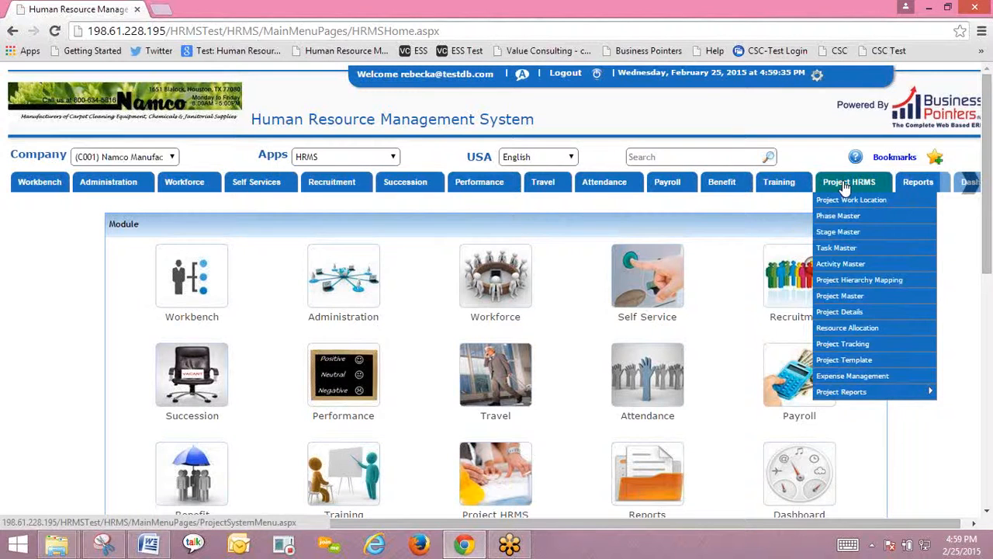
Step: Switch the Apps selection to CRM and review the Leads, Accounts, Contacts and Administration options
click(327, 158)
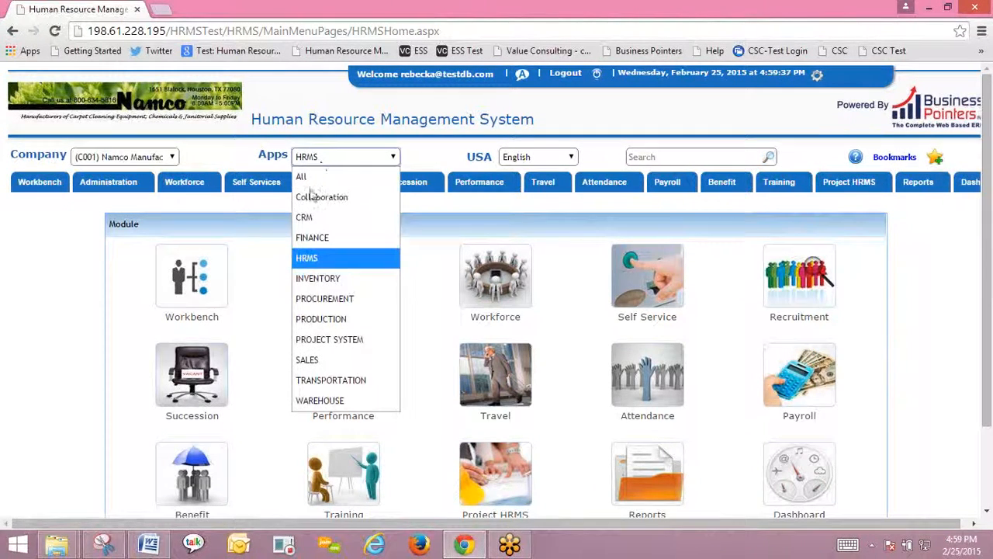
click(311, 216)
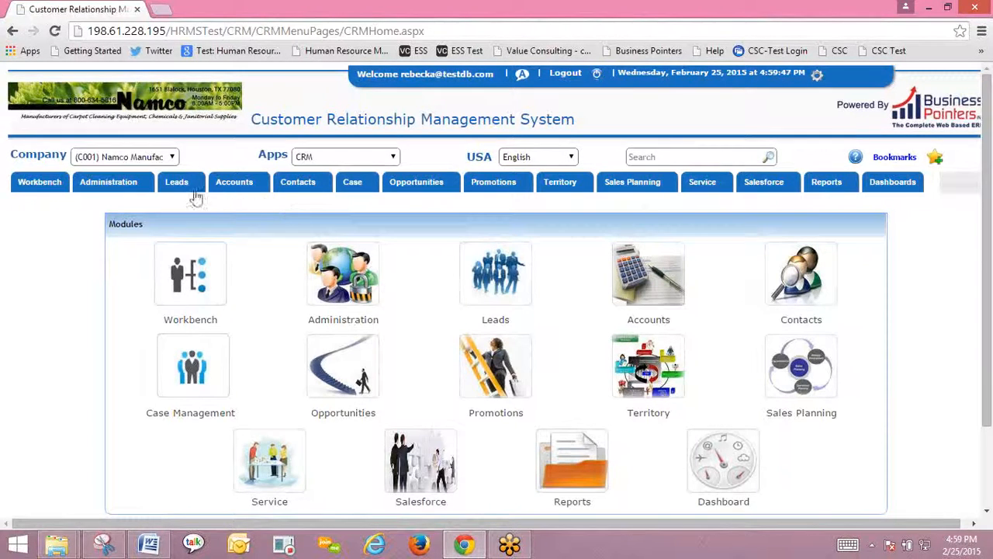
mouse_move(182, 189)
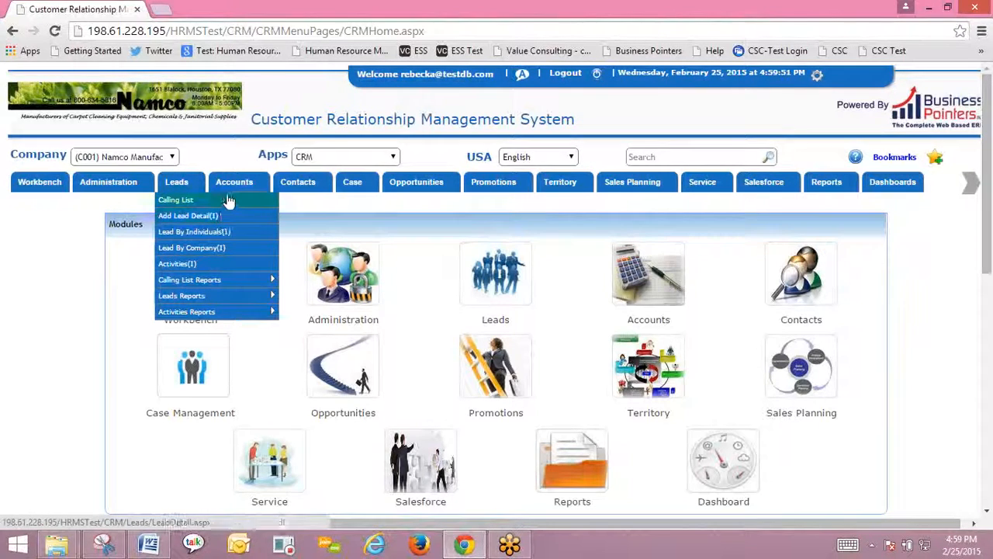
mouse_move(237, 190)
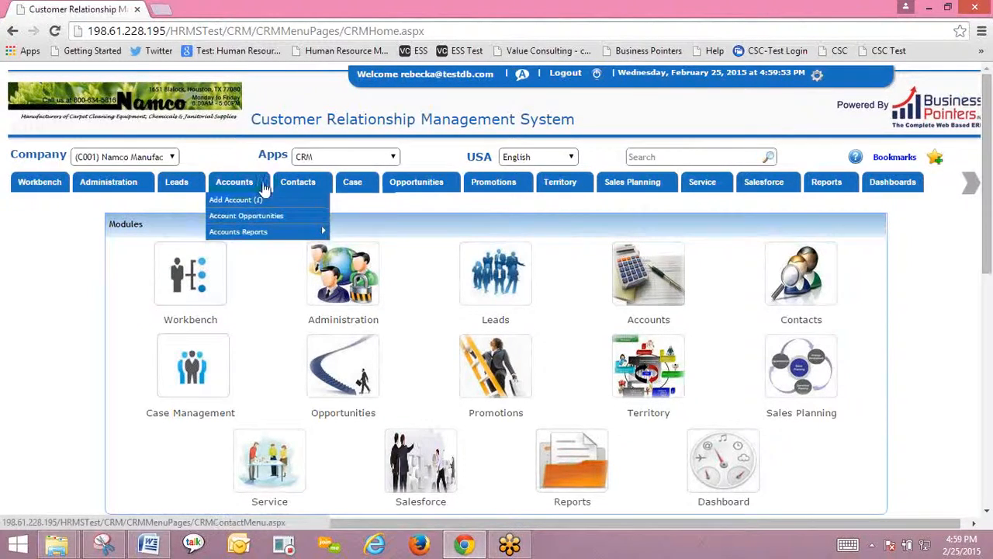
mouse_move(294, 189)
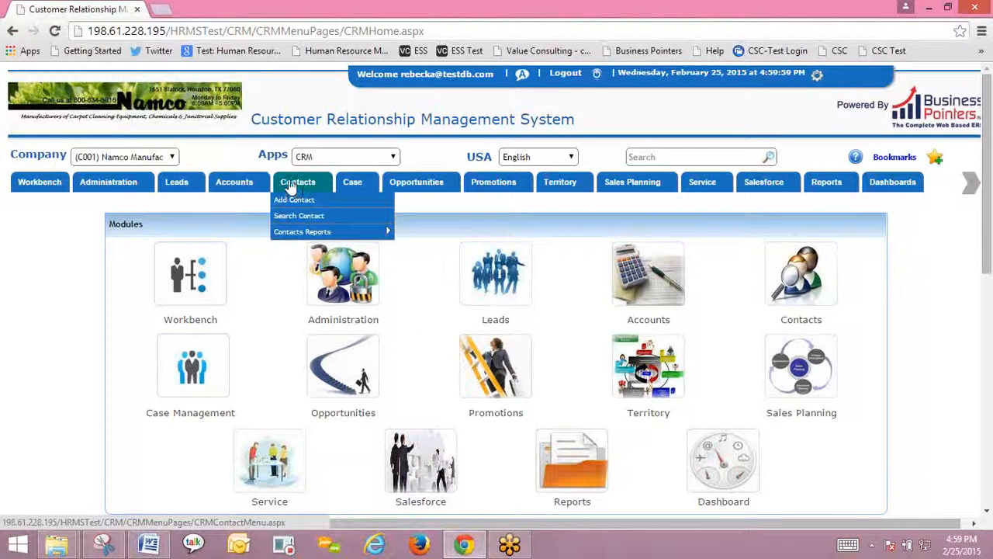
mouse_move(124, 186)
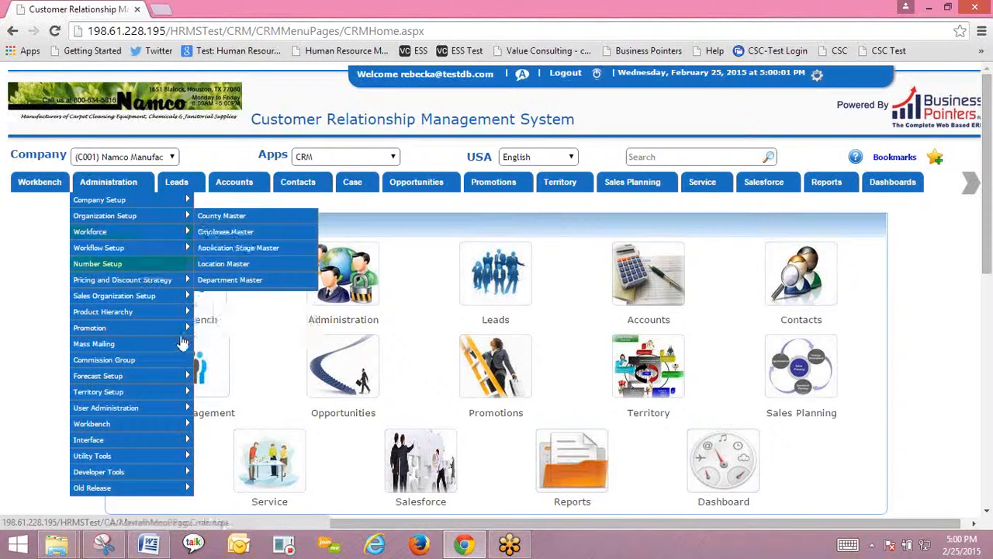
mouse_move(186, 343)
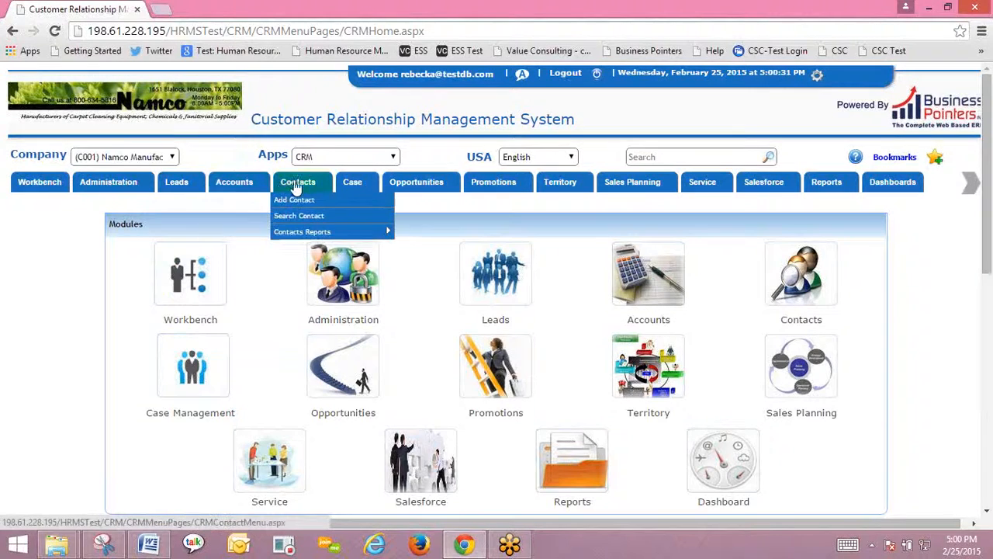
Step: Examine the CRM options for Case, Opportunities, Promotions, Territory, Sales Planning and Service
mouse_move(370, 184)
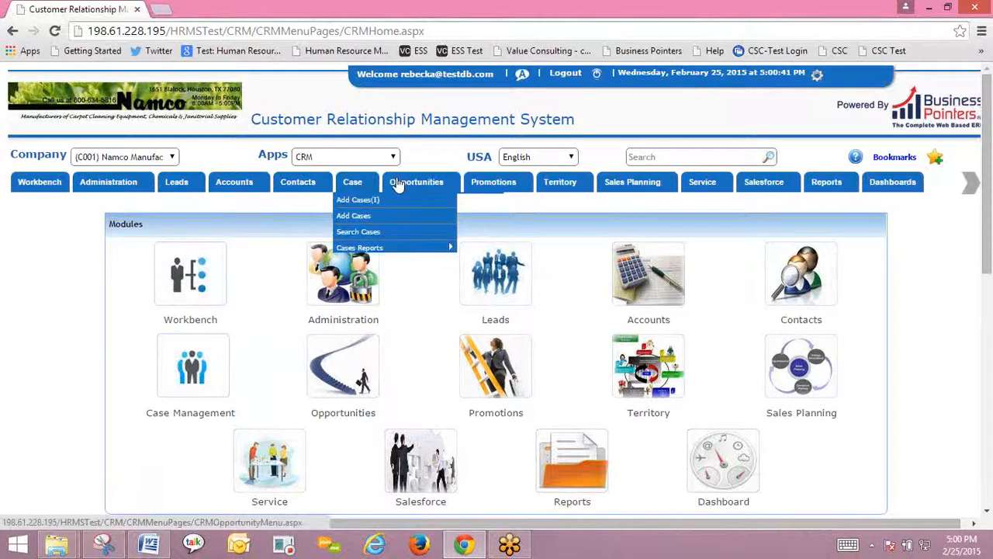
mouse_move(405, 187)
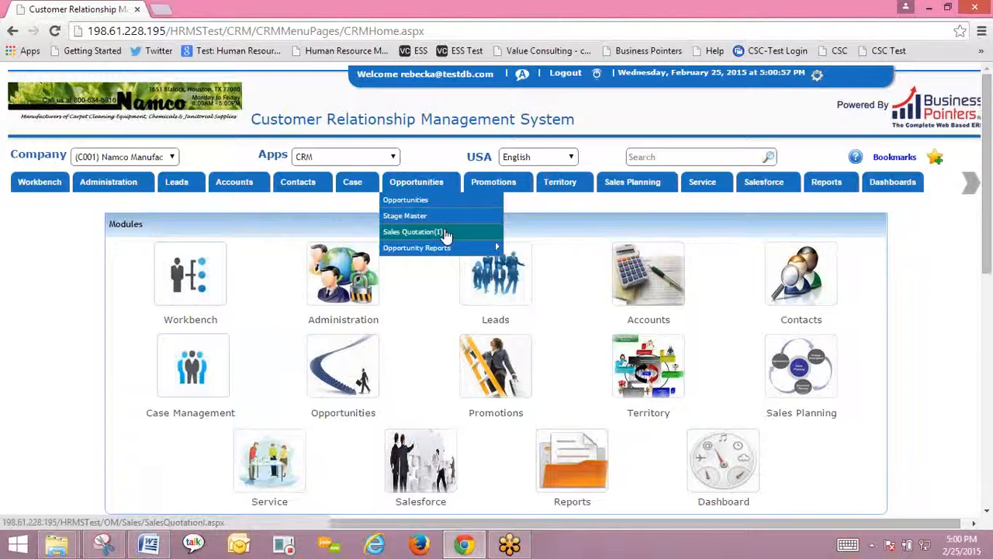
mouse_move(488, 186)
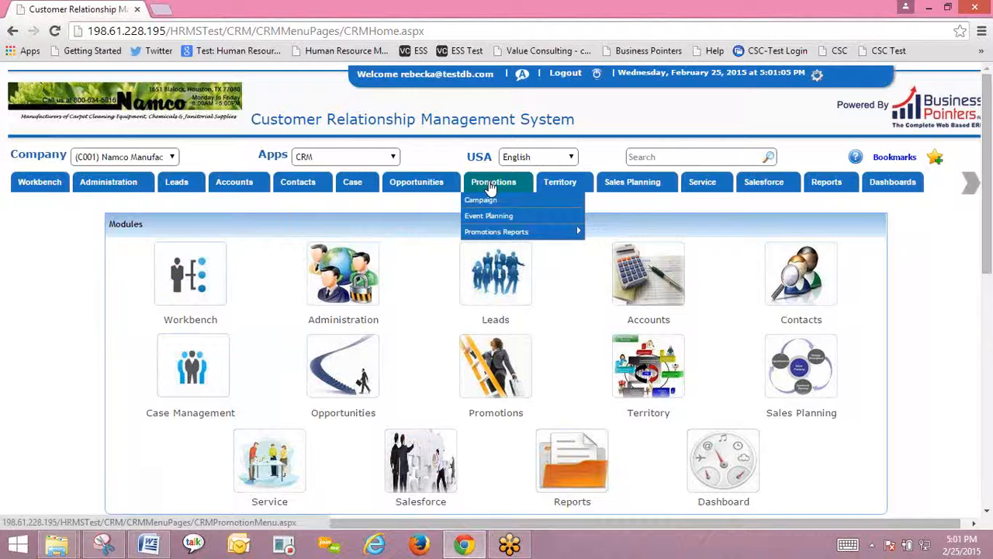
mouse_move(556, 182)
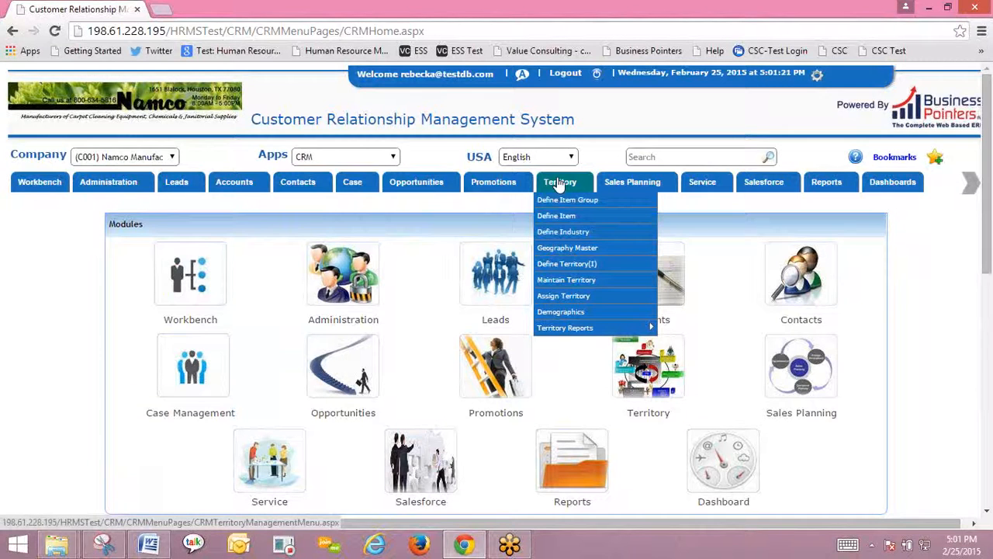
mouse_move(785, 182)
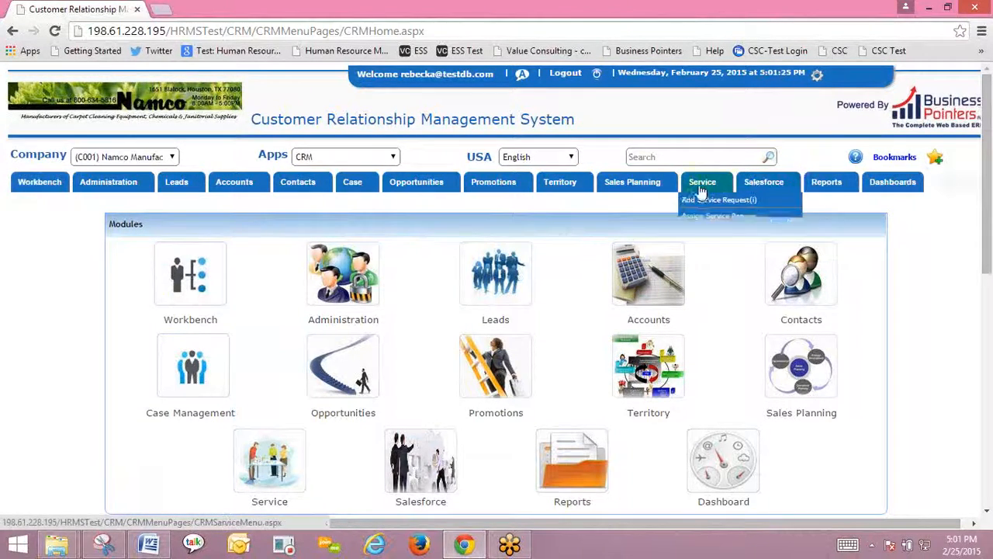
mouse_move(661, 185)
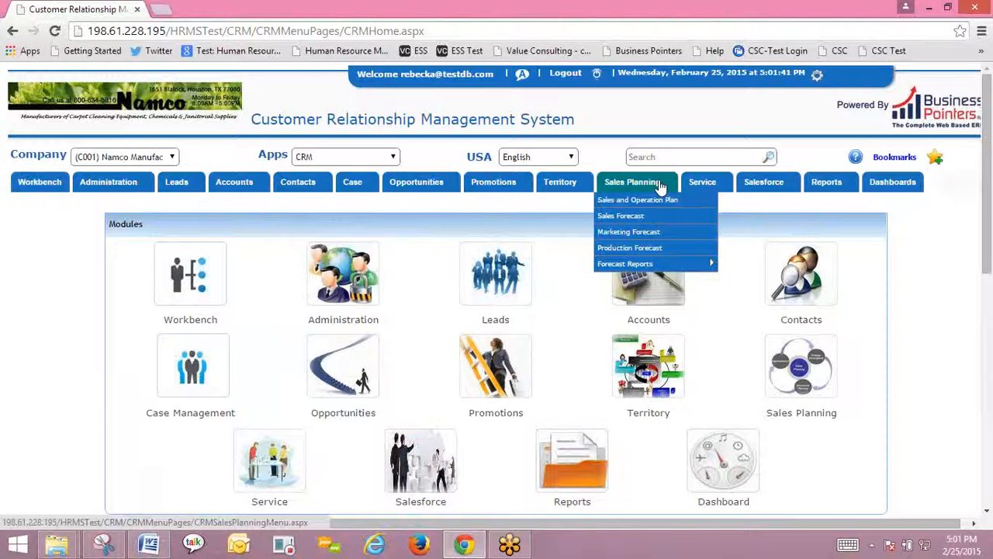
mouse_move(702, 189)
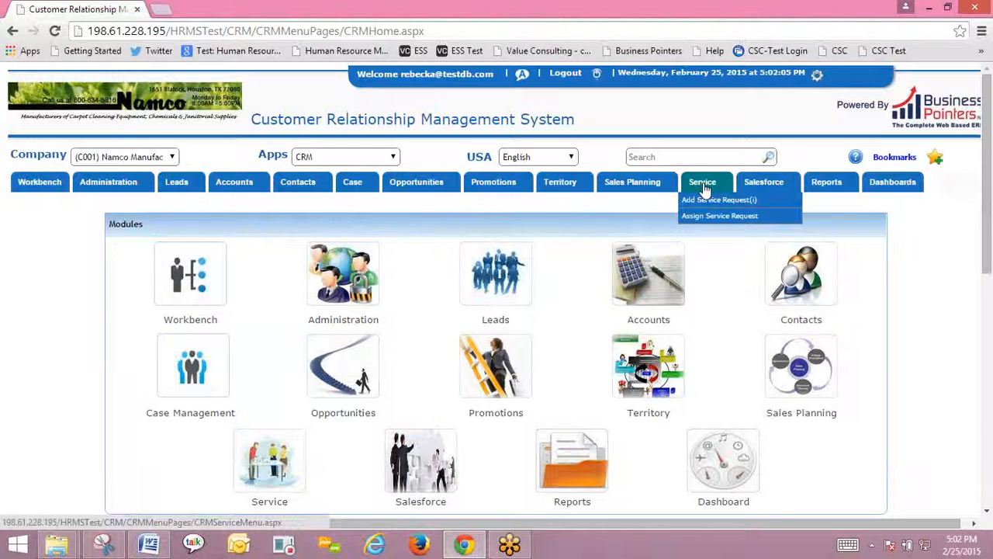
Step: Switch the Apps selection to SALES and review the Business Partners, Product, S & OP and Sales options
click(334, 155)
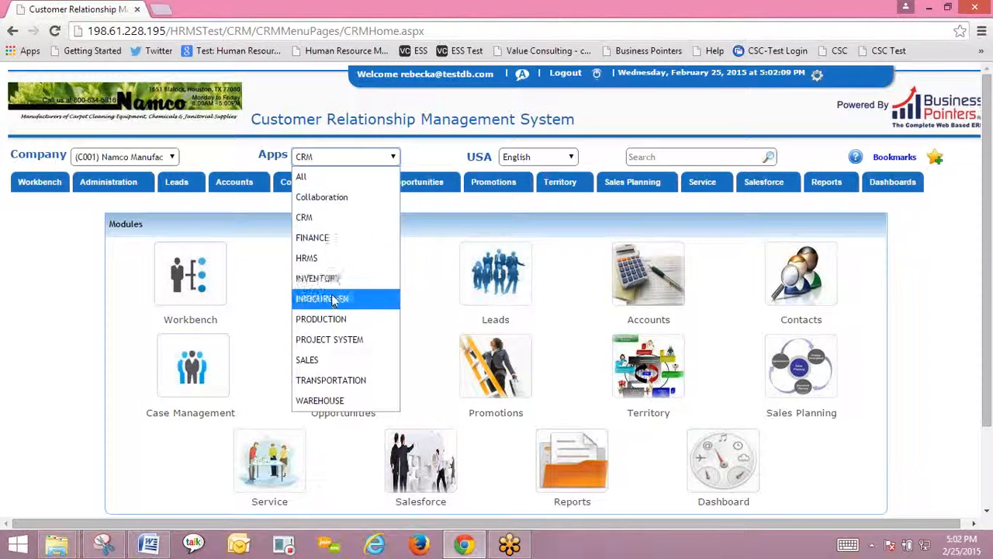
click(333, 360)
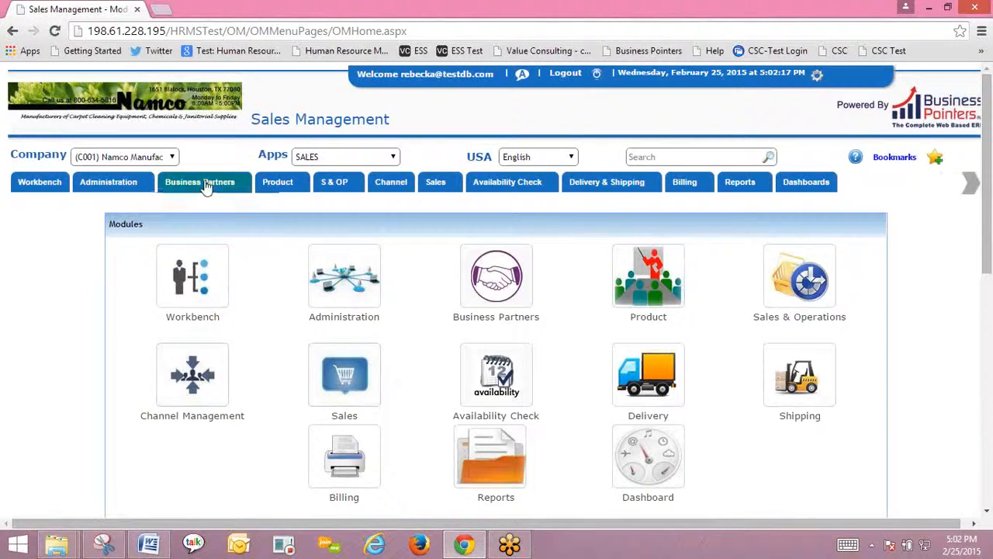
mouse_move(203, 185)
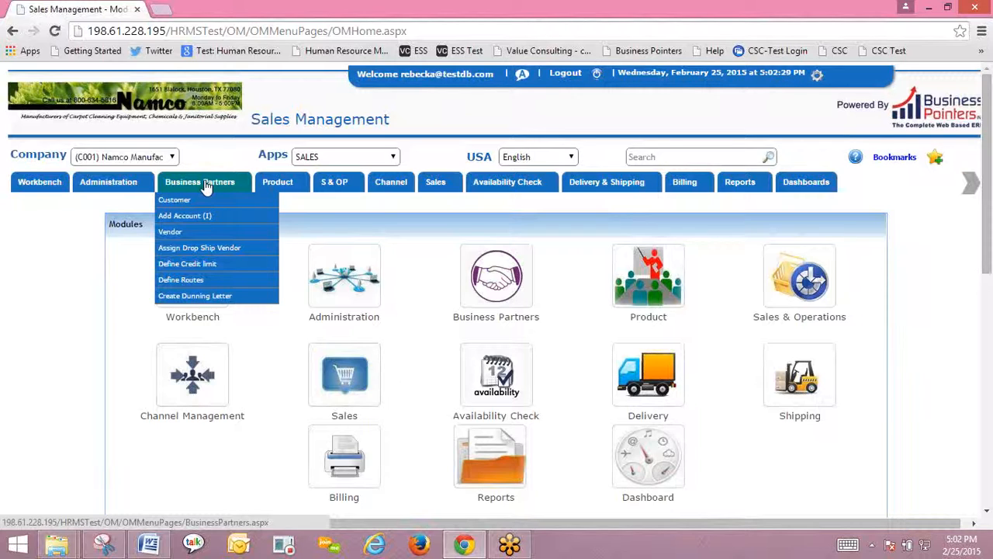
mouse_move(280, 186)
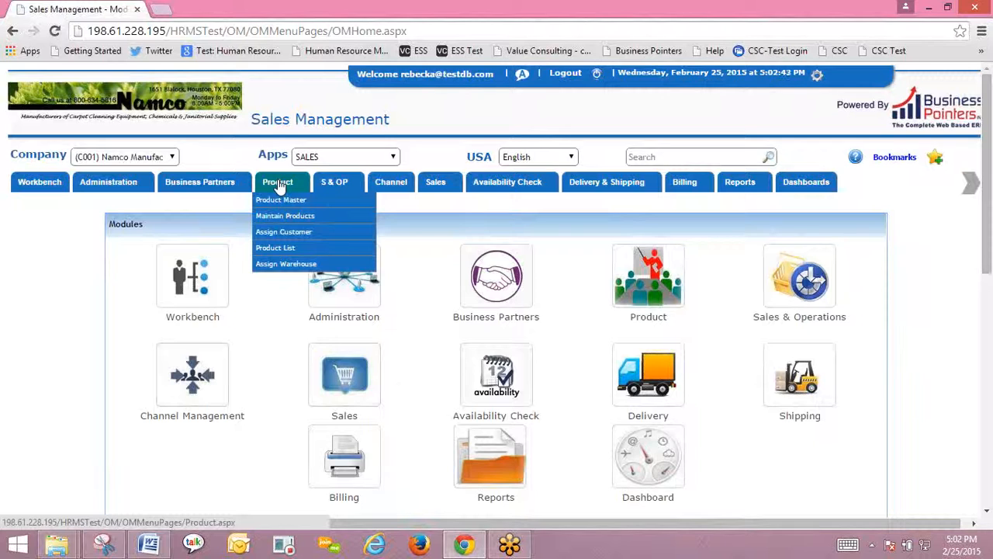
mouse_move(344, 185)
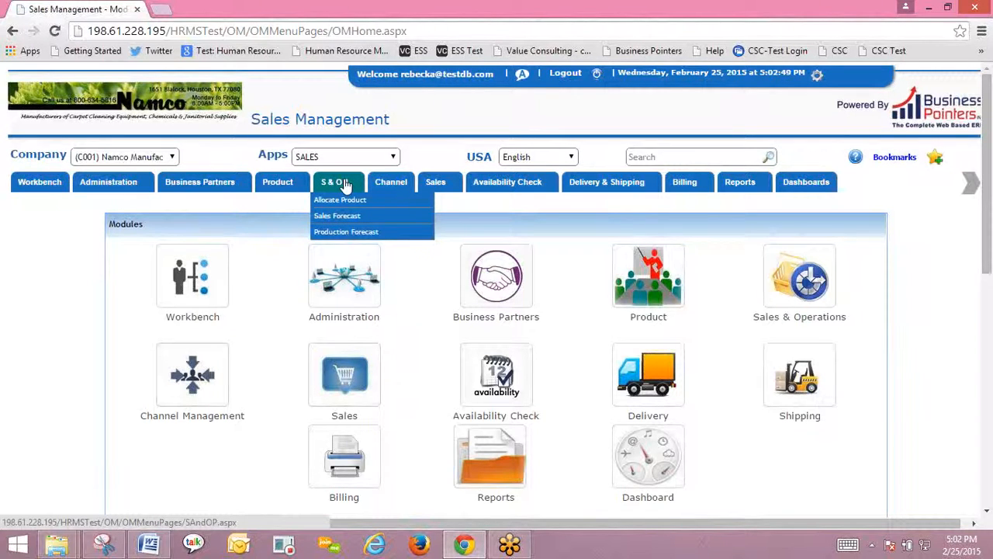
mouse_move(436, 183)
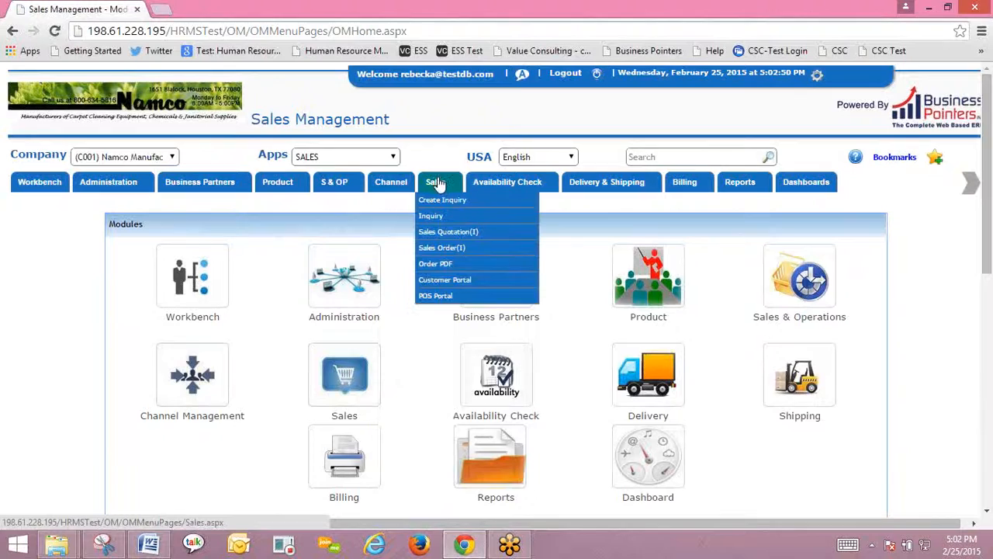
Step: Open the first sales order in the Sales Order(I) list and examine its Document Flow Map
click(460, 252)
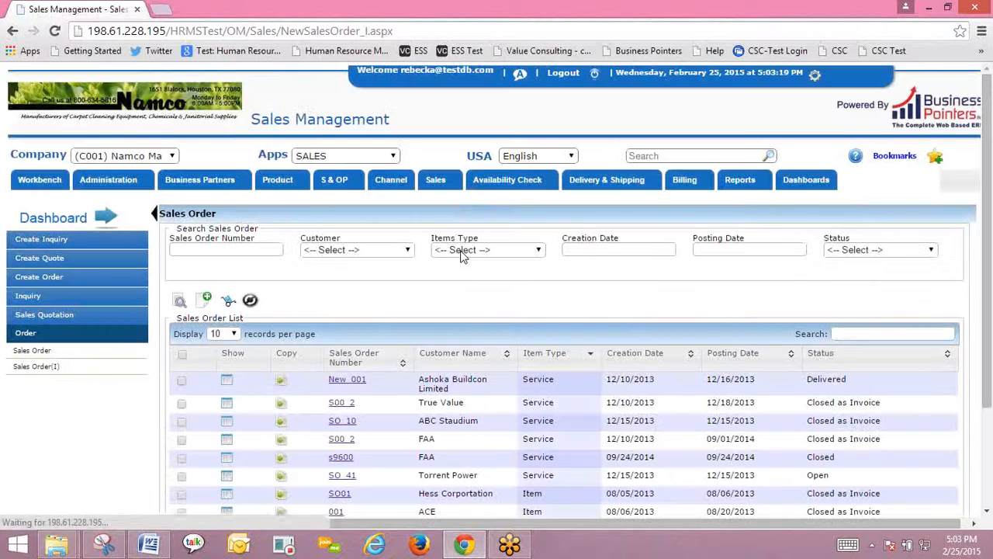
click(359, 381)
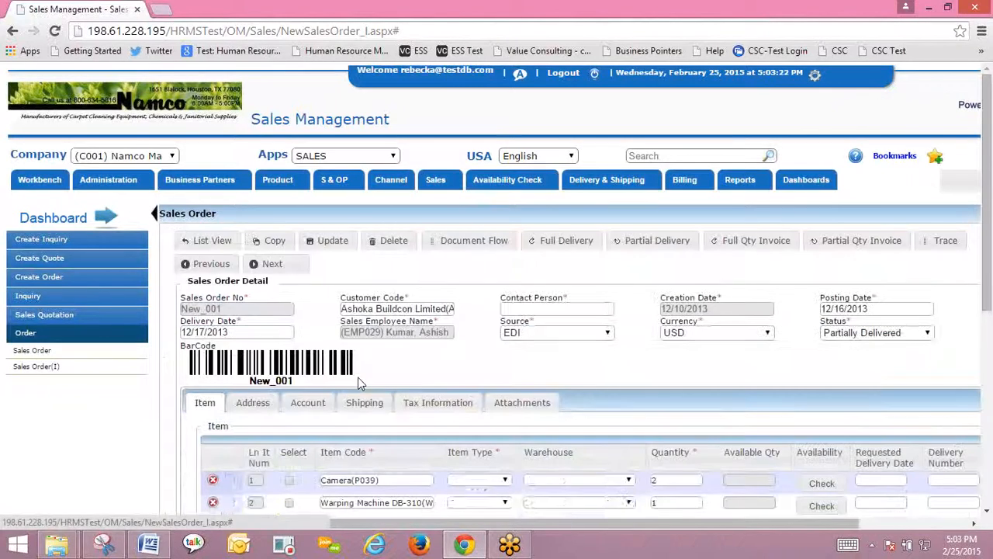
click(463, 247)
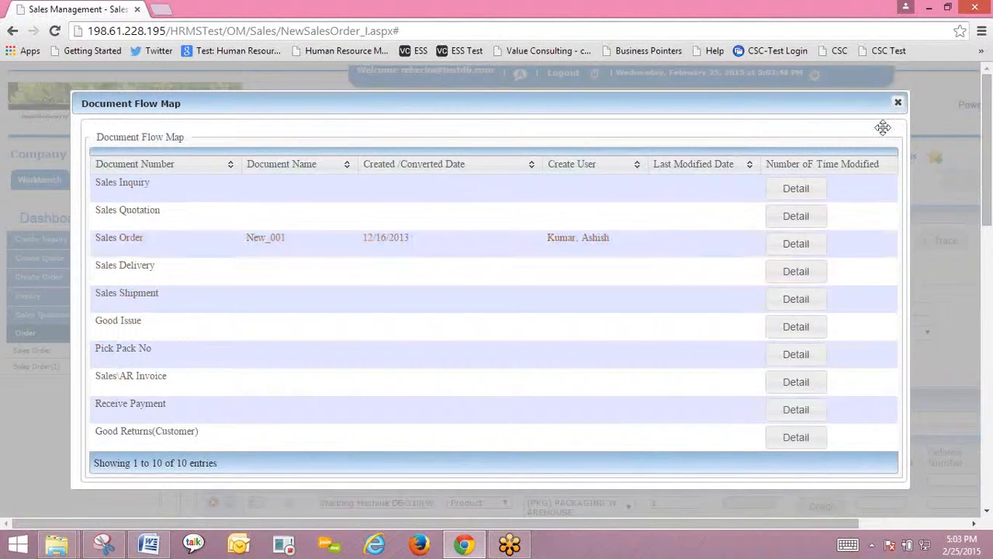
click(897, 104)
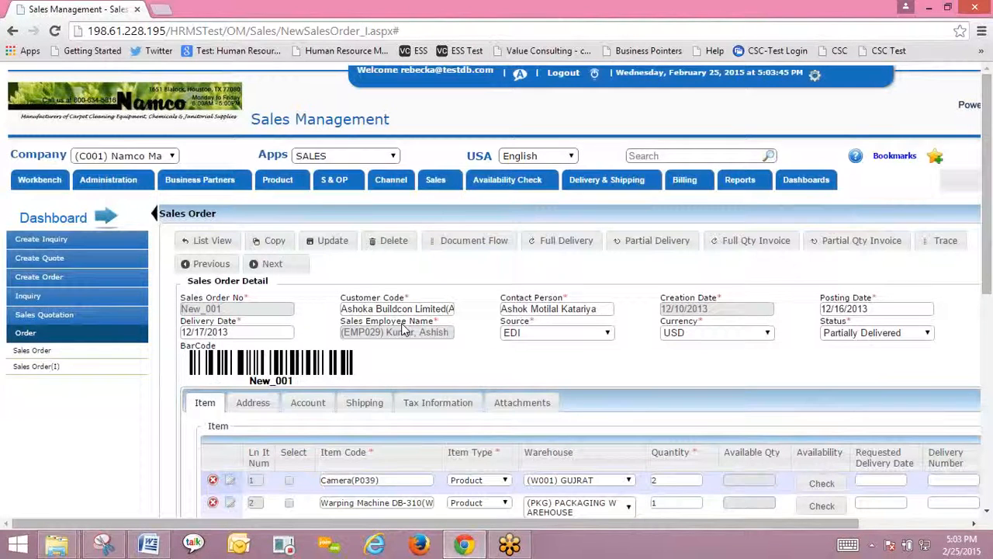
Step: Return from the order's details to the sales order list and review the Delivery & Shipping and Billing options
drag(989, 269, 990, 293)
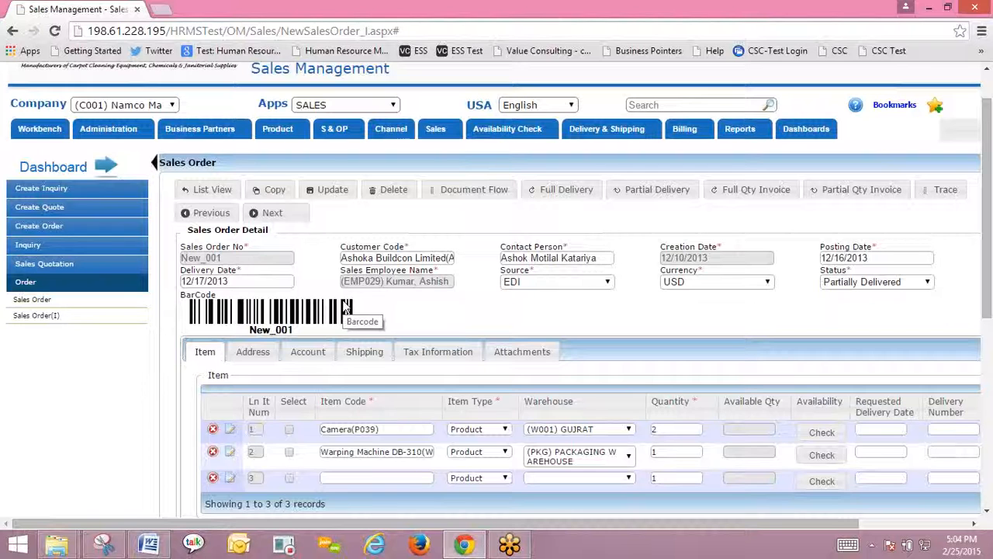
click(219, 194)
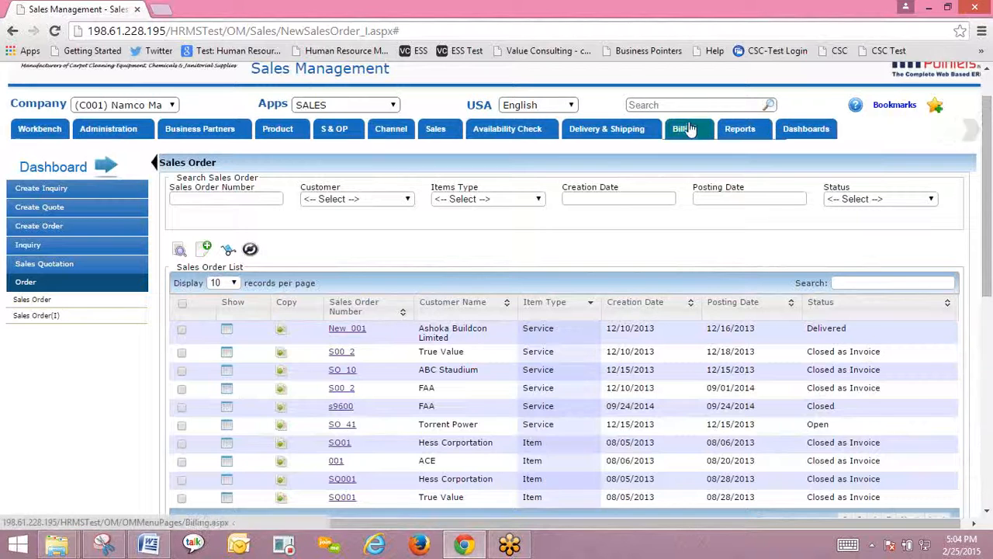
mouse_move(690, 132)
mouse_move(644, 132)
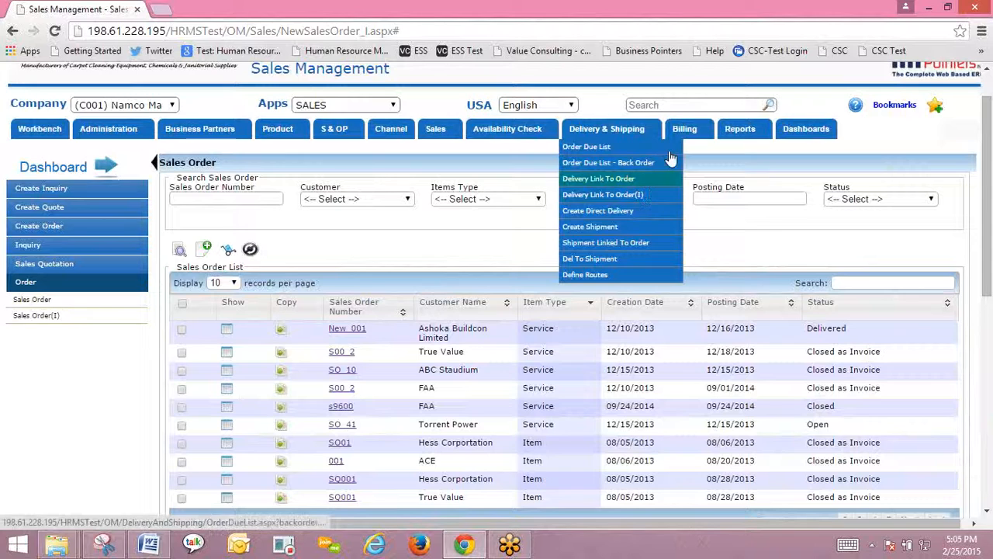
mouse_move(688, 136)
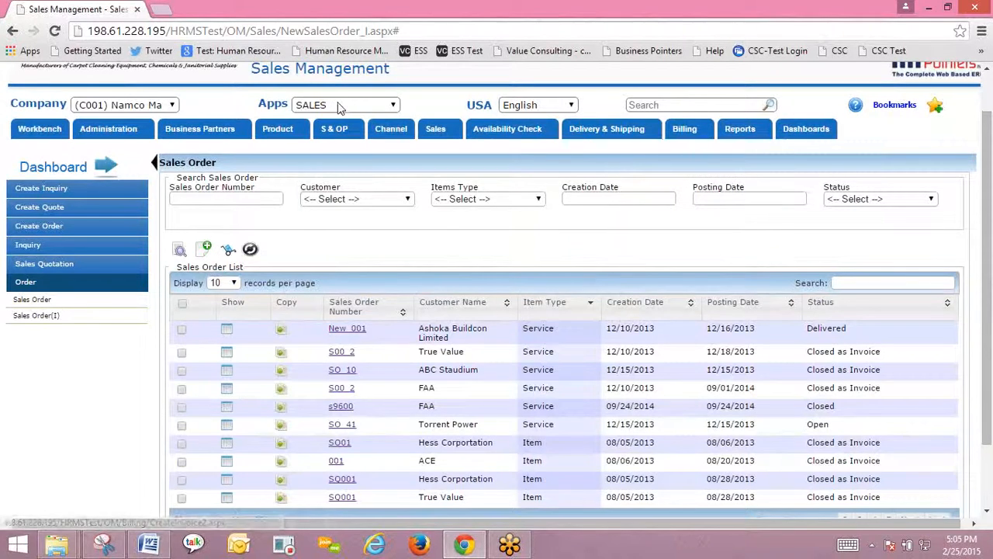
Step: Switch the Apps selection to PRODUCTION and review the Production Plan, MRP and Administration options
click(341, 105)
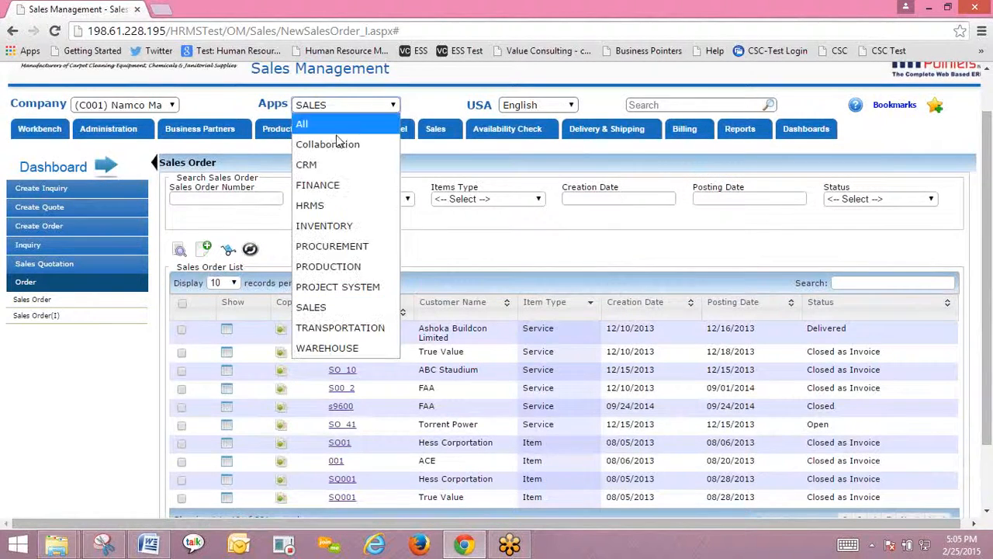
click(361, 266)
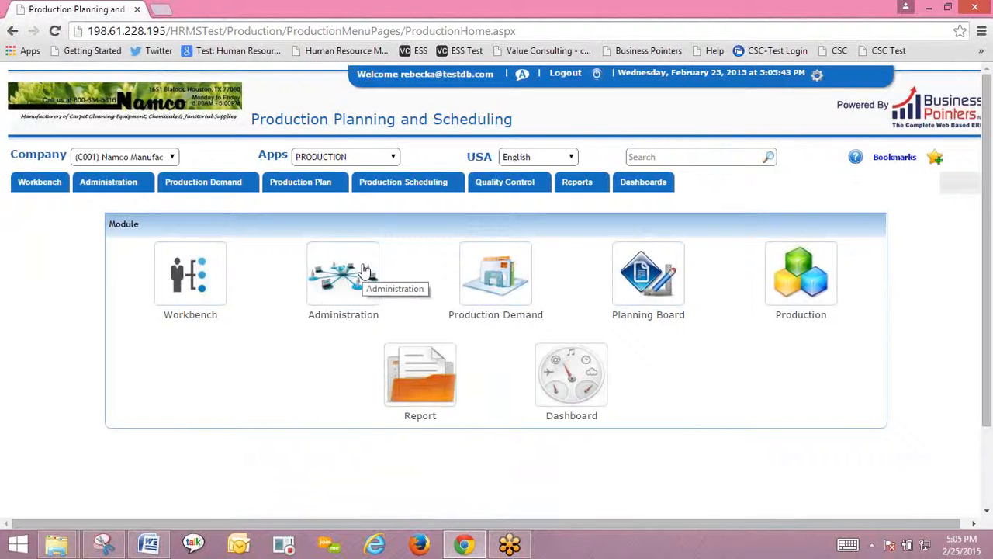
mouse_move(284, 186)
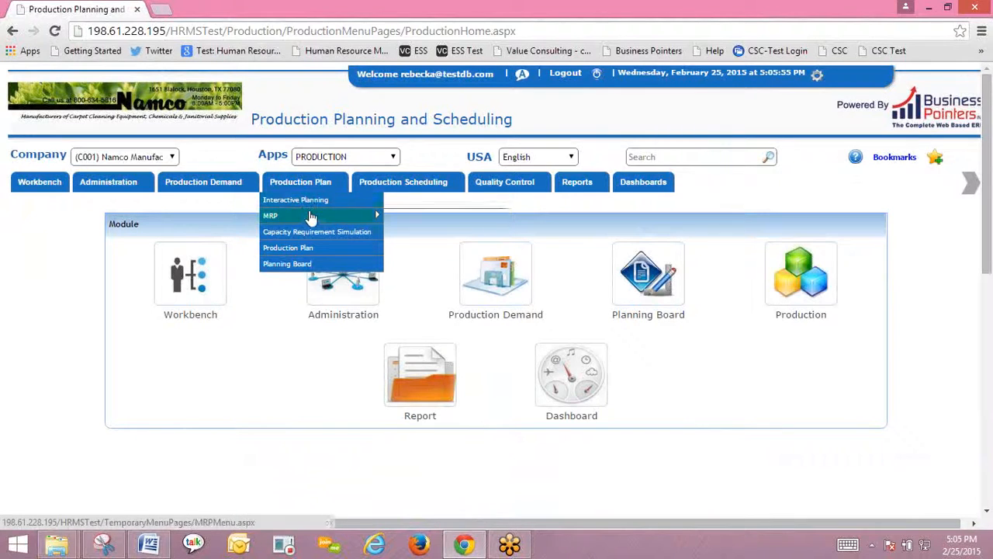
mouse_move(314, 223)
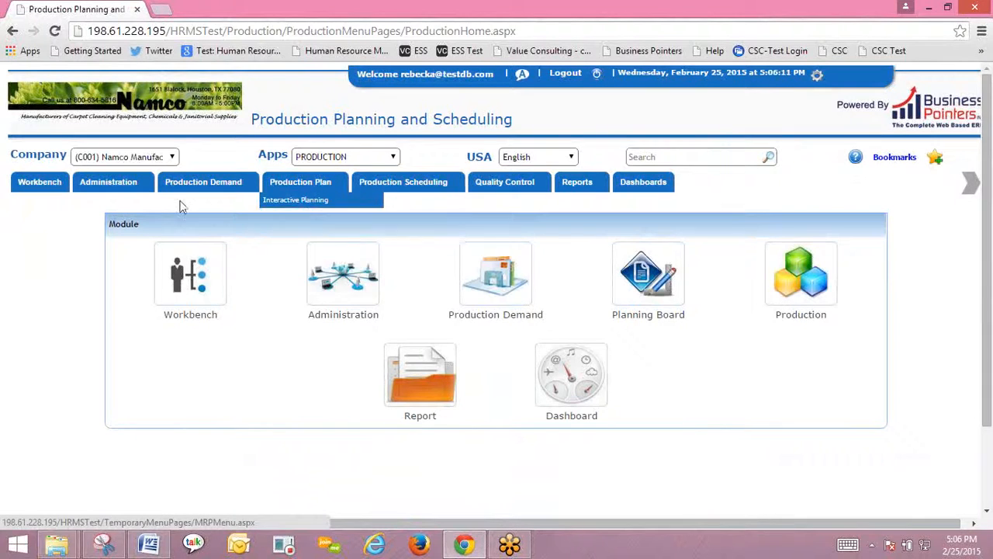
mouse_move(128, 190)
mouse_move(123, 217)
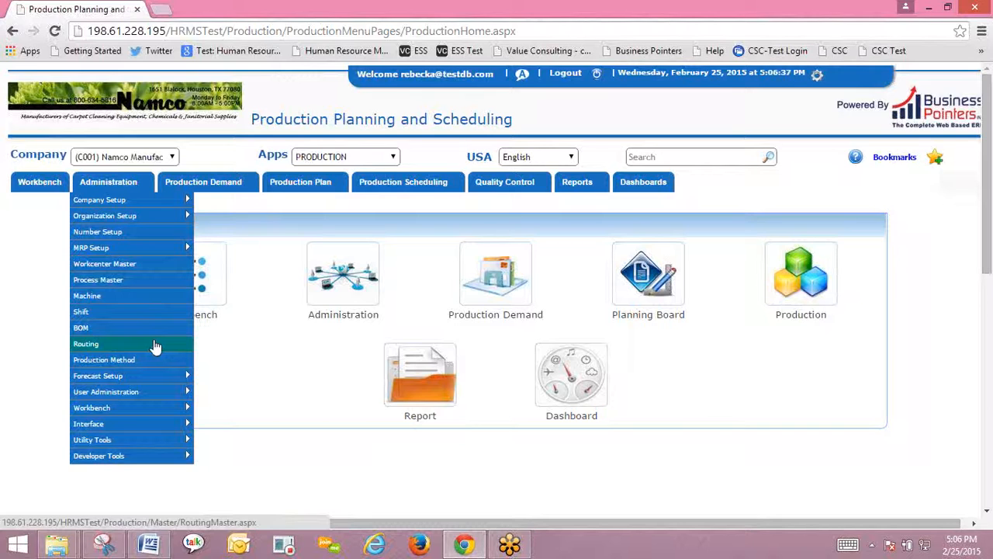
Step: Examine the Production Plan, Production Scheduling and Quality Control options of the production module
mouse_move(311, 199)
mouse_move(392, 186)
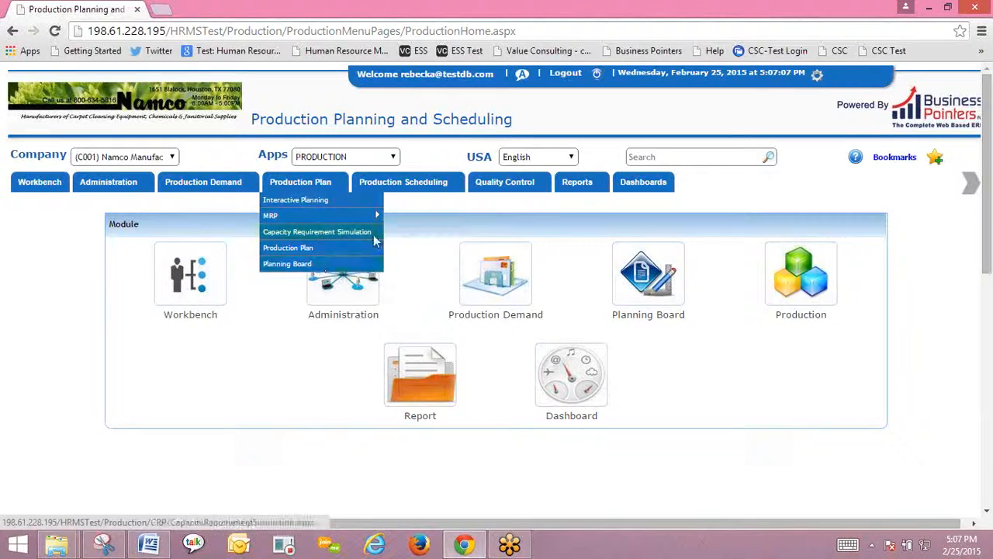
mouse_move(502, 186)
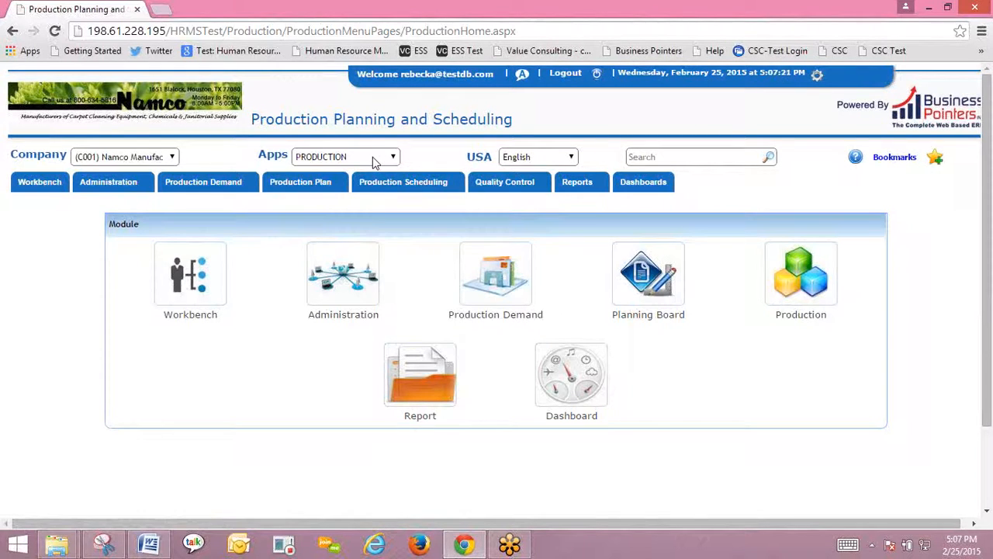
mouse_move(442, 180)
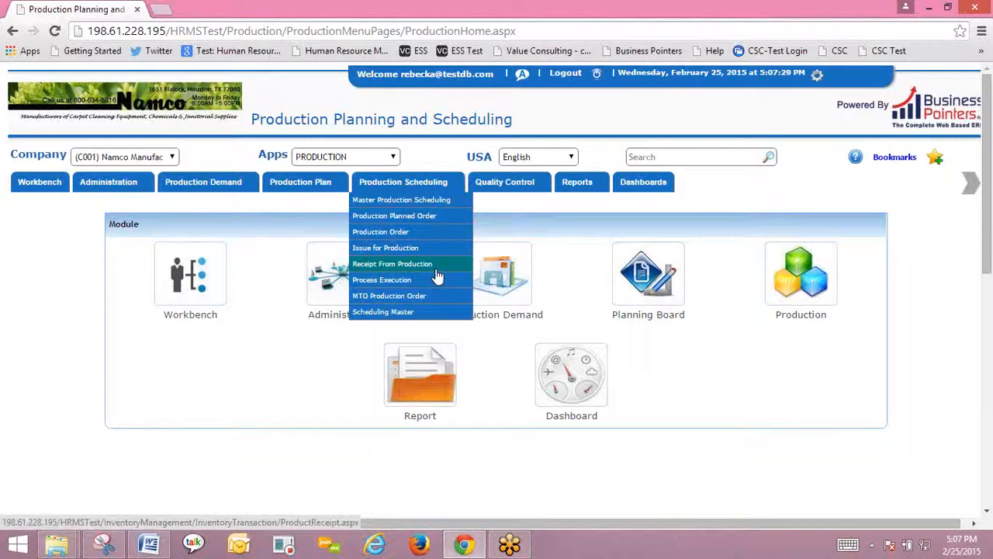
Step: Switch the Apps selection to INVENTORY and review the Business Partners, Item, Stock Management and Item Movement options
click(355, 160)
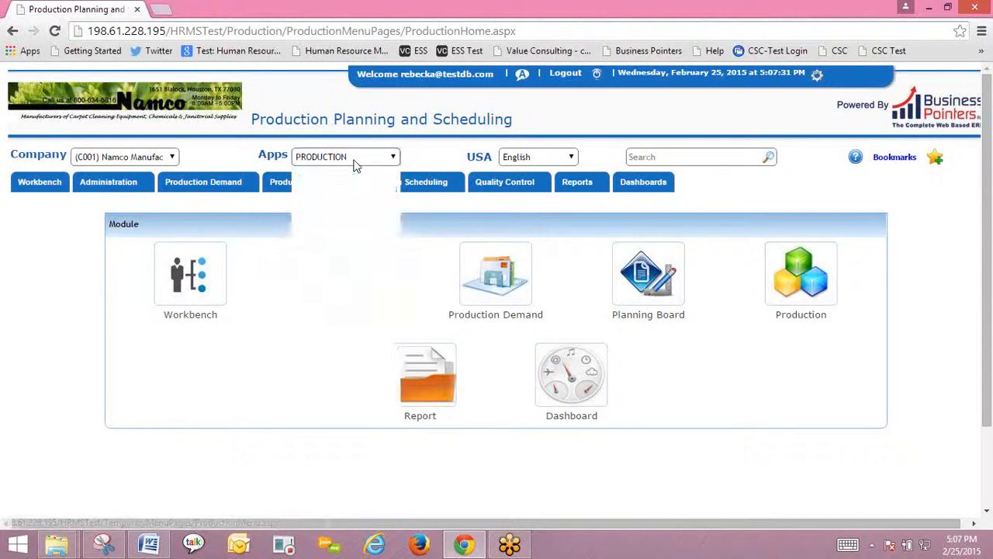
click(354, 280)
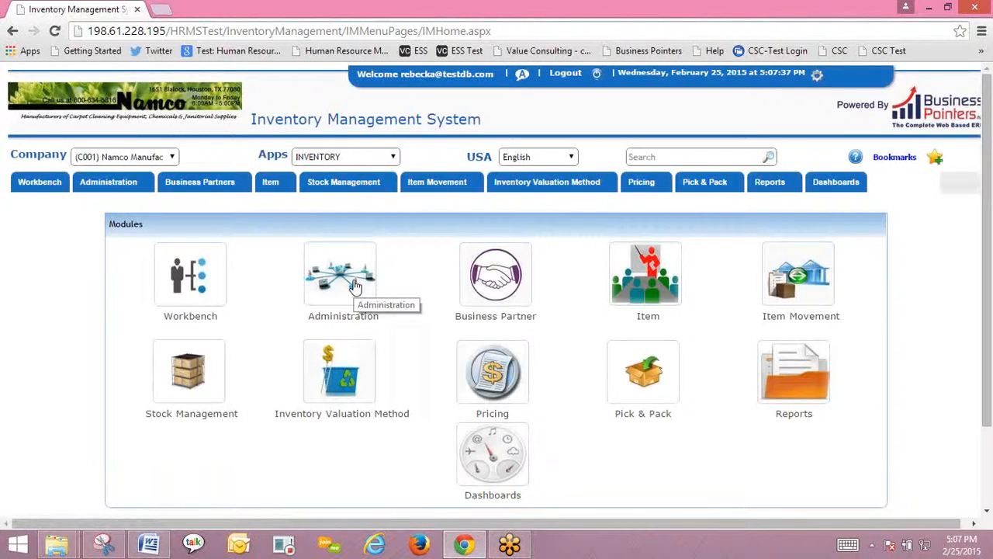
mouse_move(200, 178)
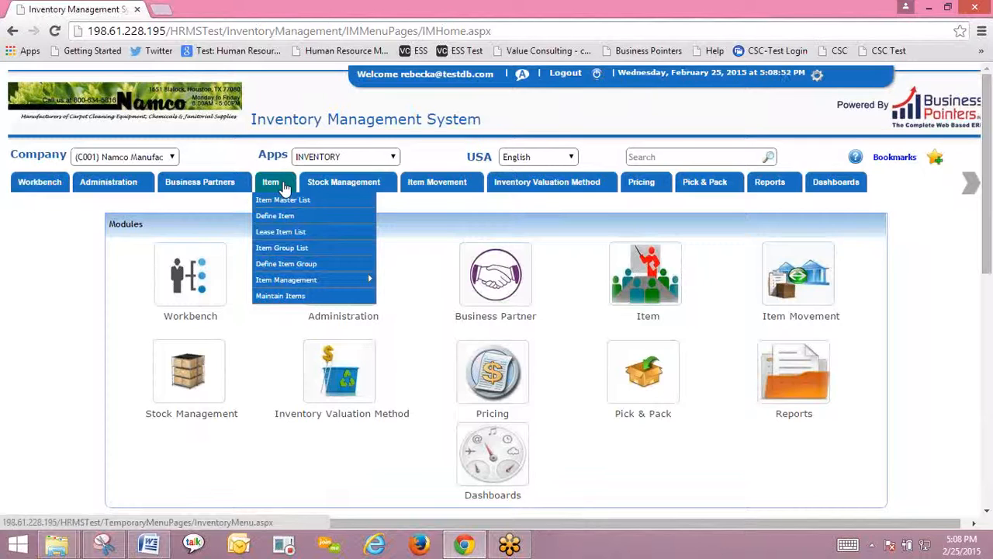
mouse_move(345, 186)
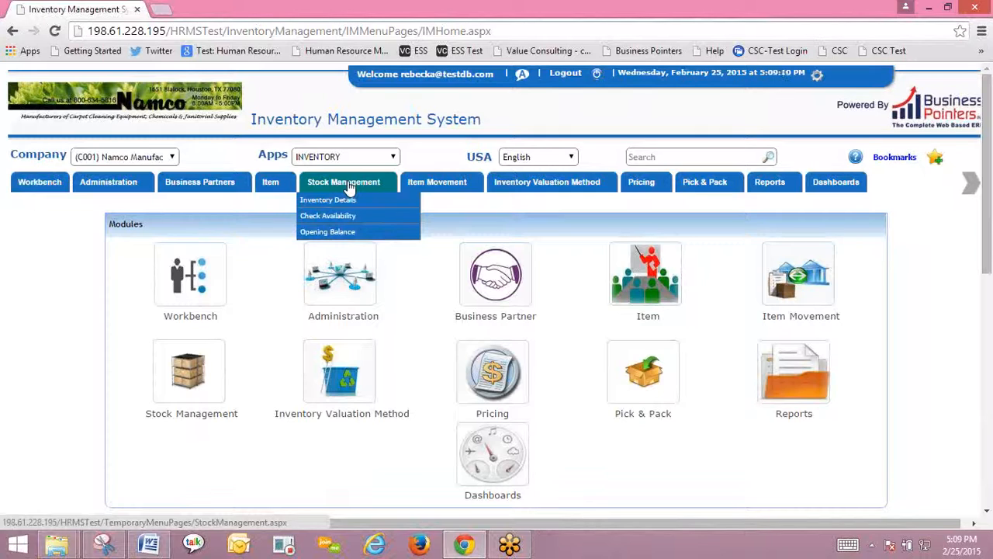
mouse_move(437, 183)
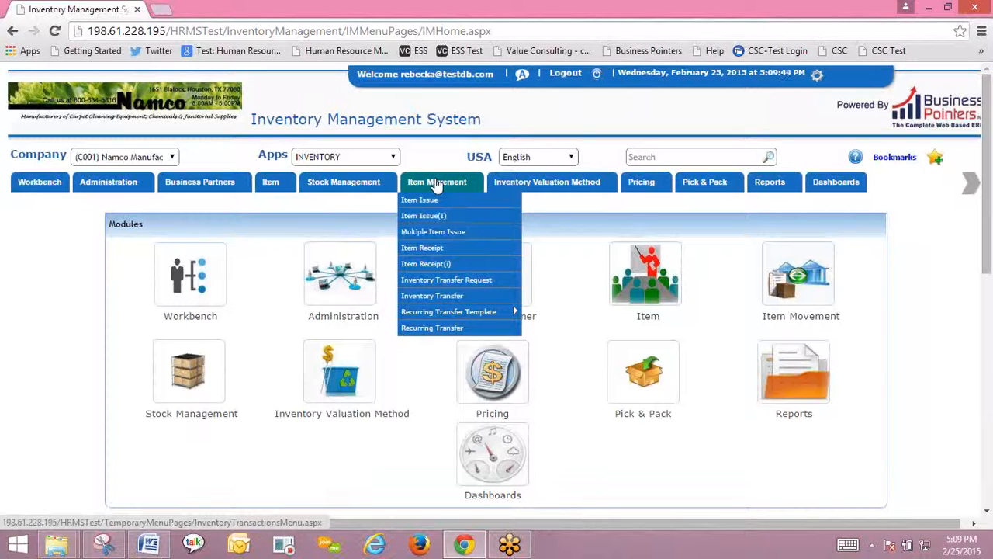
Step: Examine the inventory options for Inventory Valuation Method, Pricing with Special Prices, Pick & Pack and Administration
mouse_move(582, 185)
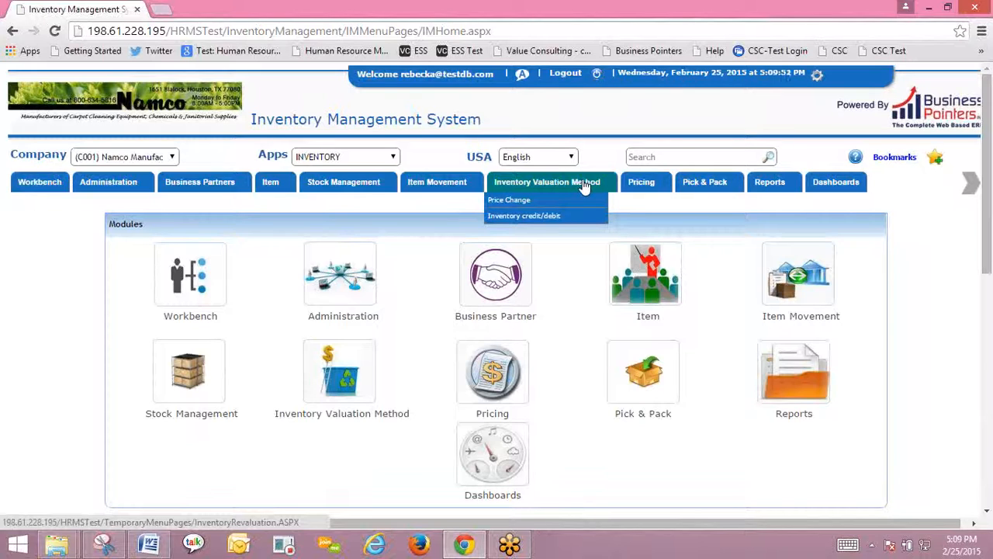
mouse_move(638, 184)
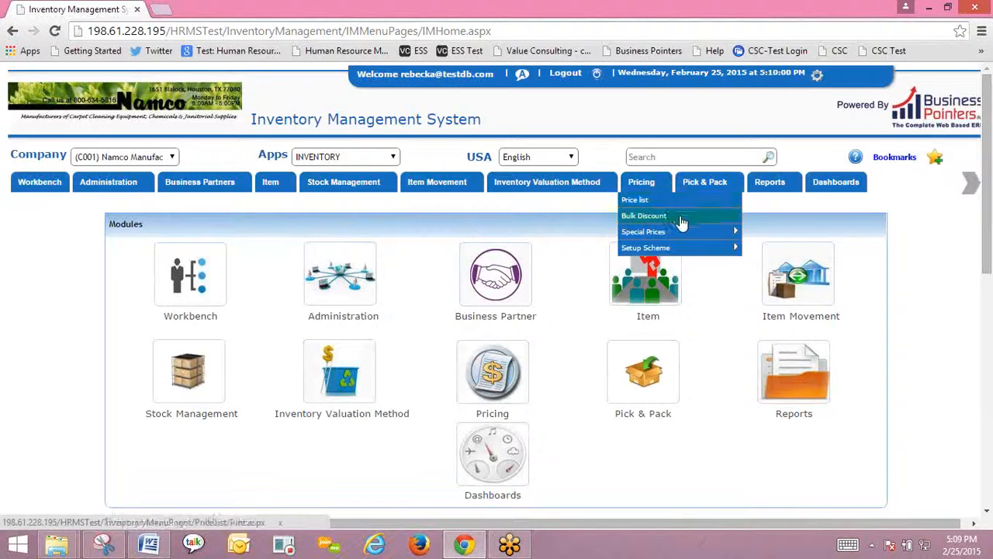
mouse_move(690, 233)
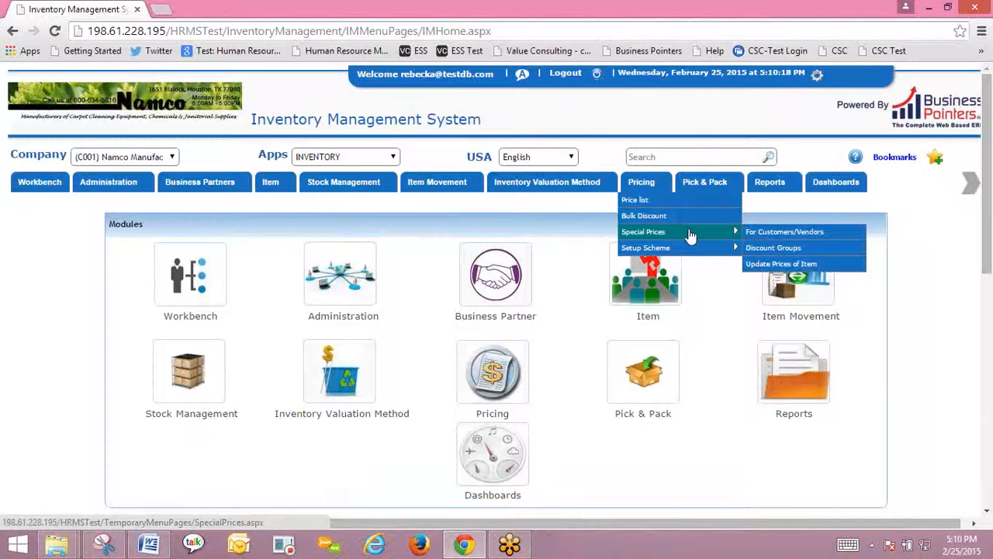
mouse_move(705, 186)
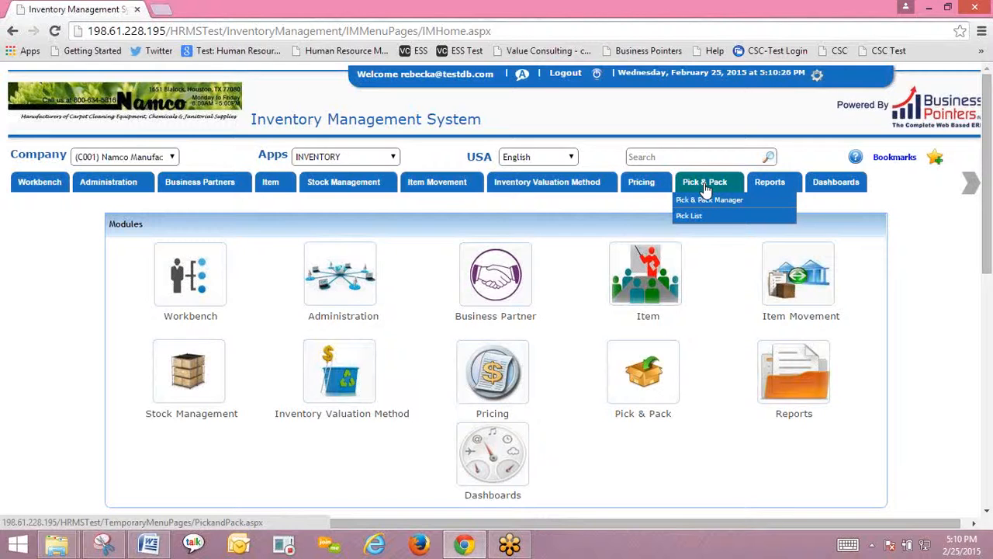
mouse_move(107, 191)
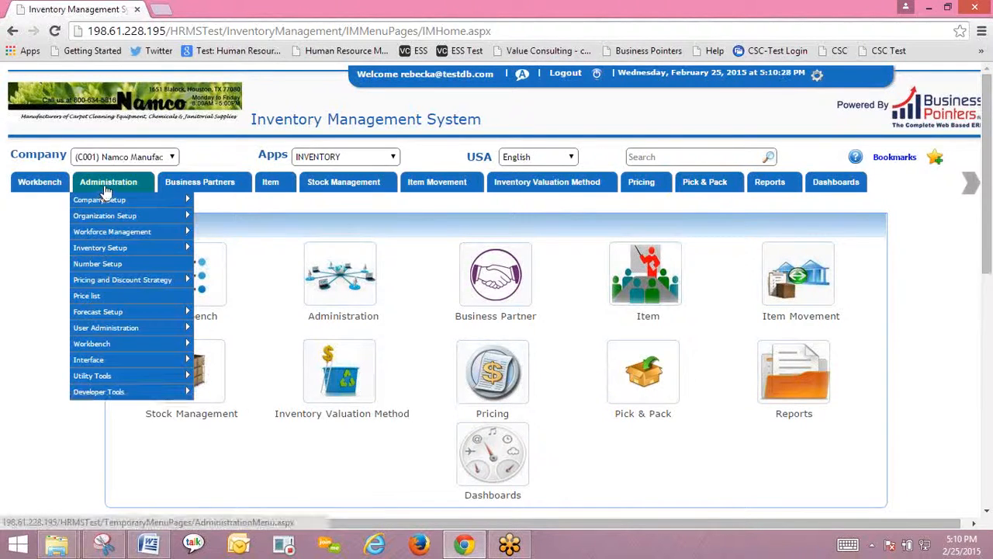
mouse_move(137, 249)
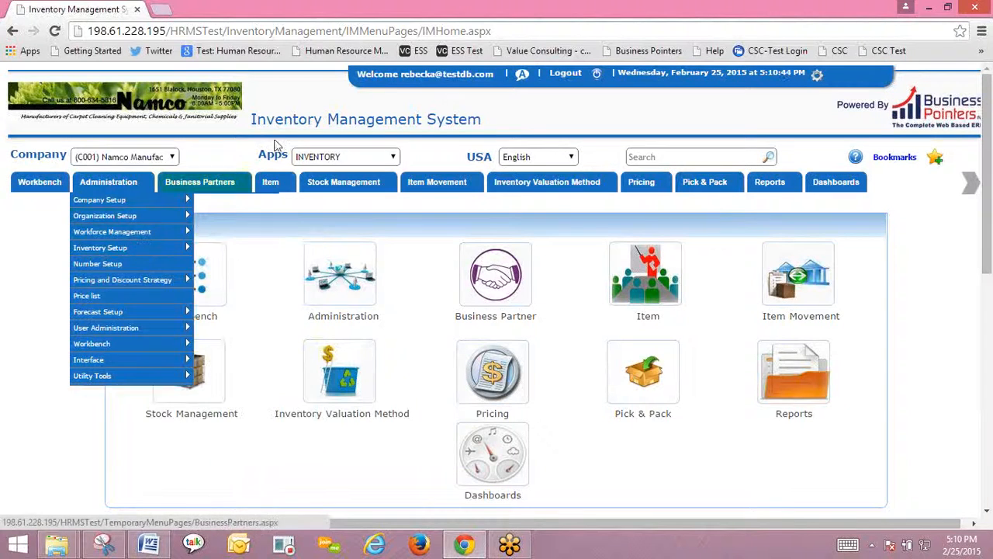
Step: Switch the Apps selection to WAREHOUSE and review the Administration, Business Partner, Product and Warehouse Transactions options
click(323, 160)
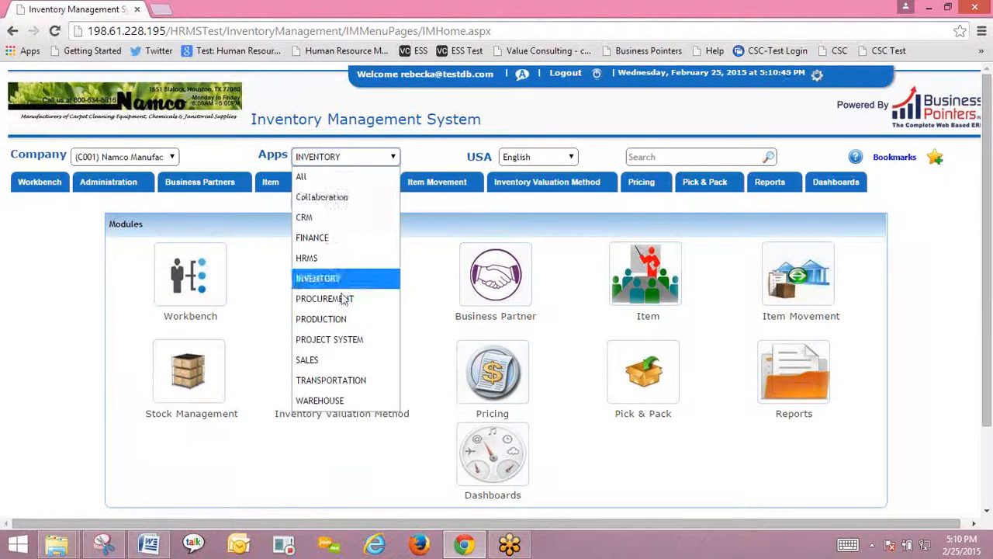
click(351, 400)
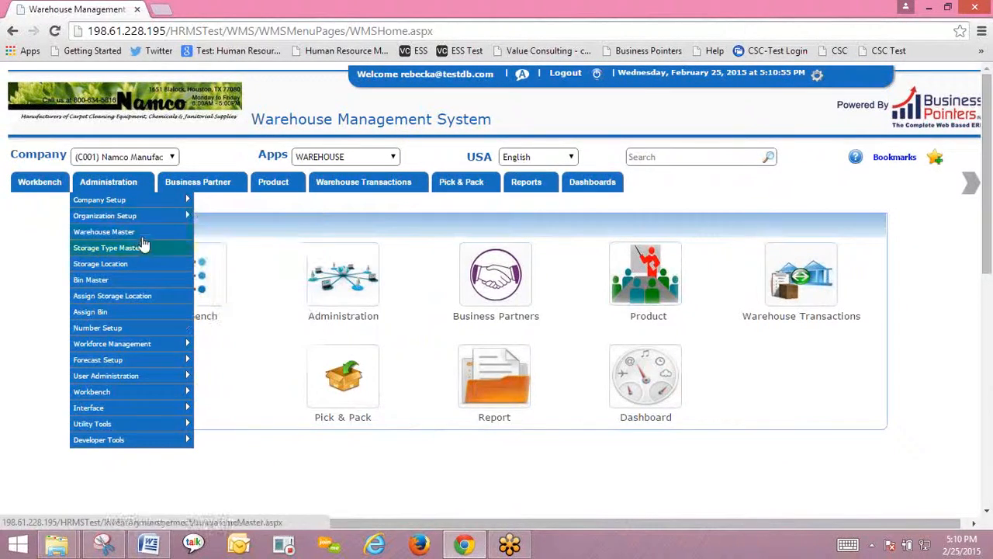
mouse_move(206, 189)
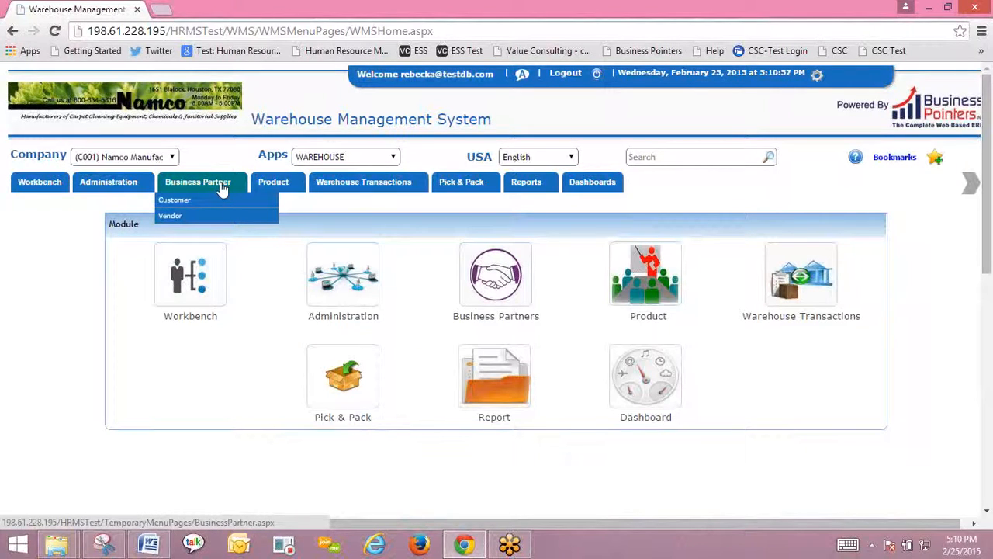
mouse_move(270, 183)
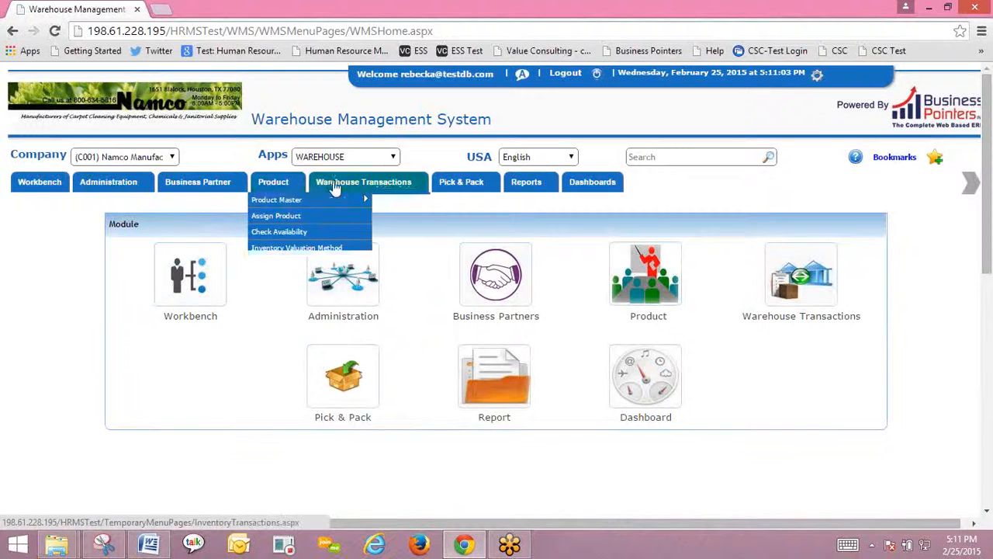
mouse_move(344, 186)
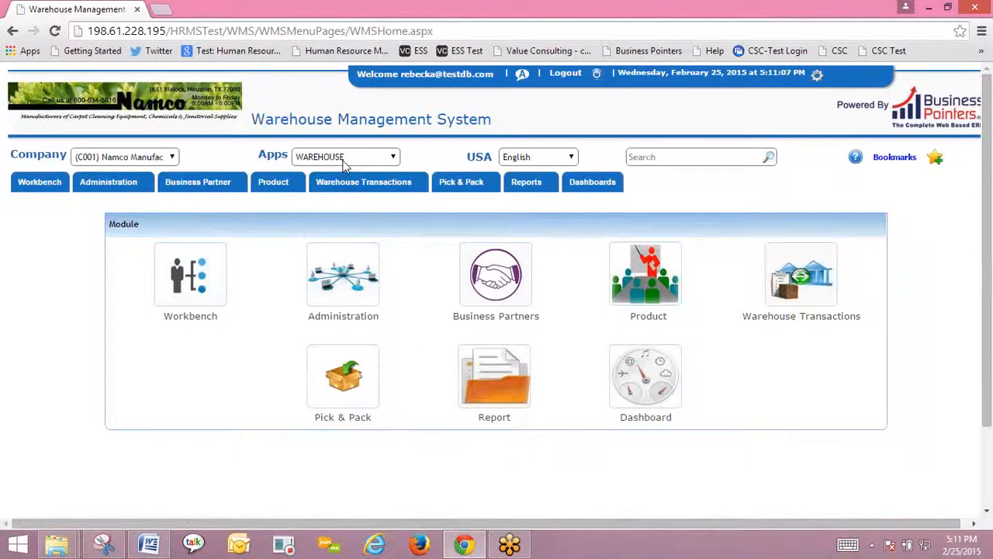
Step: Switch the Apps selection to PROCUREMENT and review the Product, Orders, Receipt And Returns, Recurring Transaction and Bulk Processing options
click(346, 162)
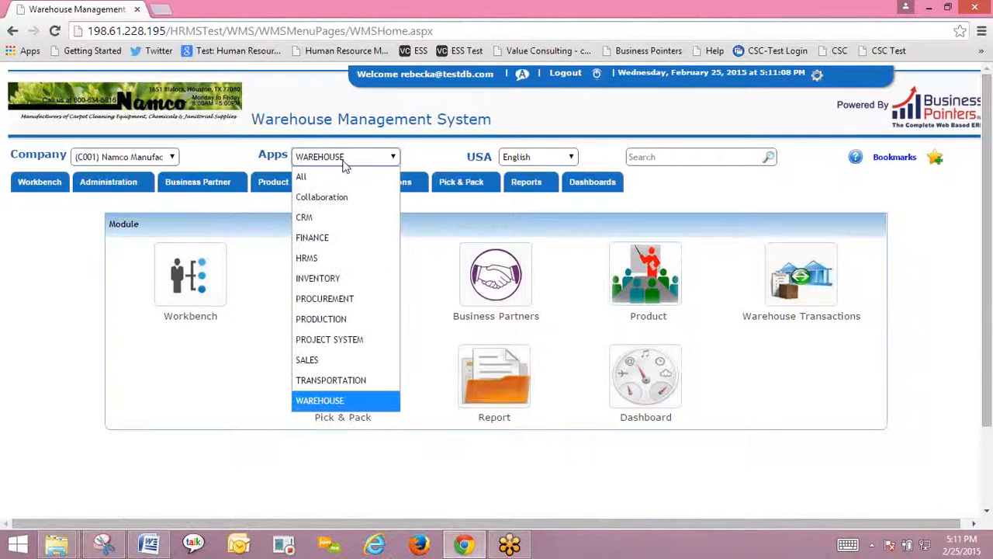
click(388, 299)
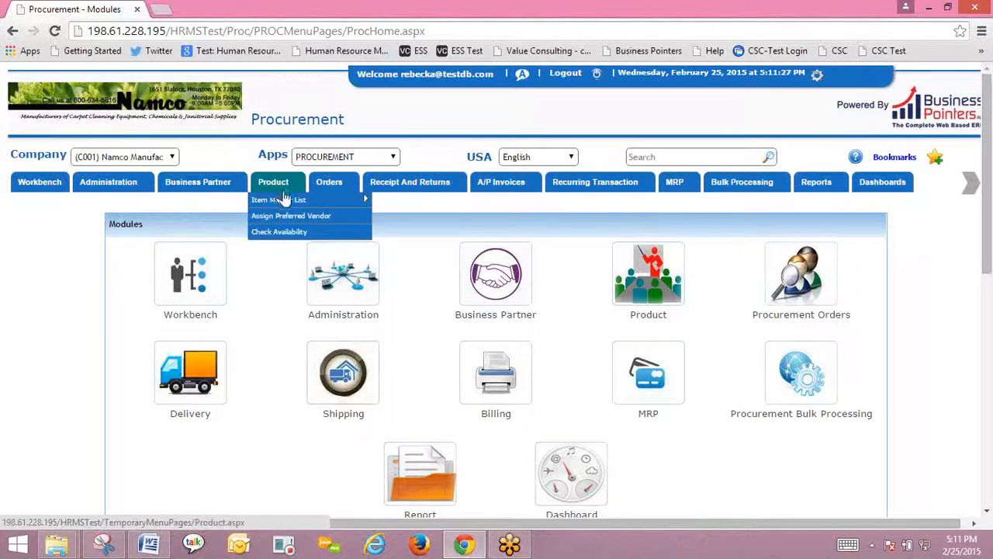
mouse_move(291, 203)
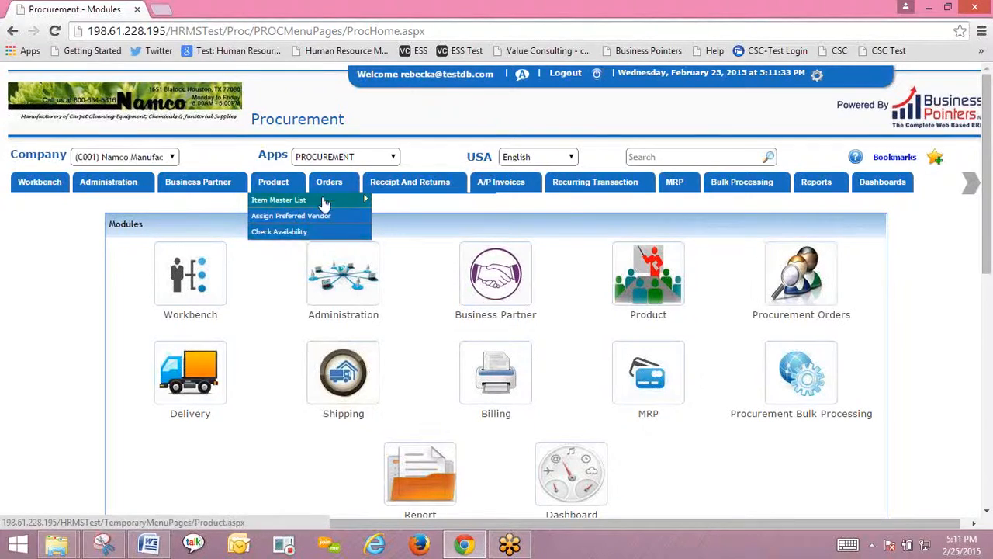
mouse_move(354, 195)
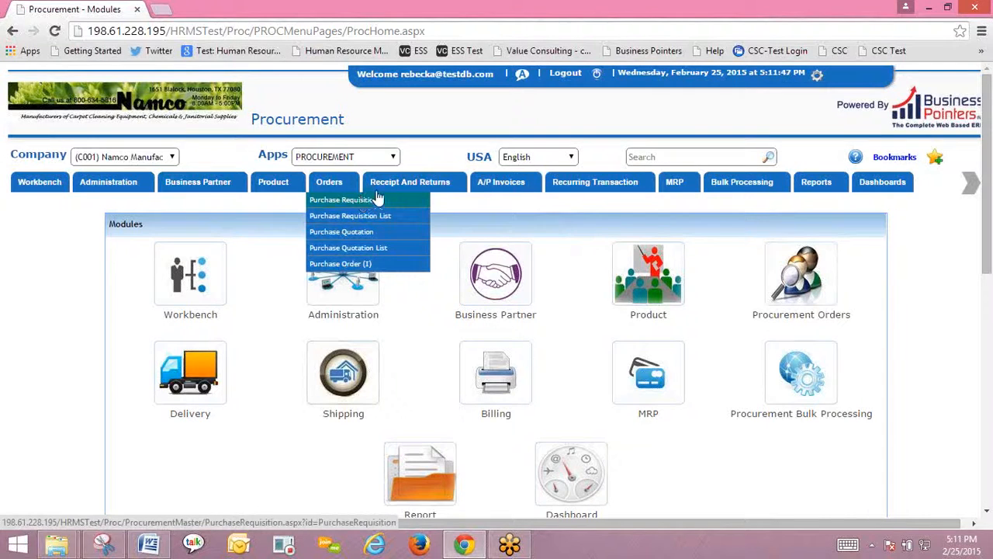
mouse_move(408, 184)
mouse_move(424, 203)
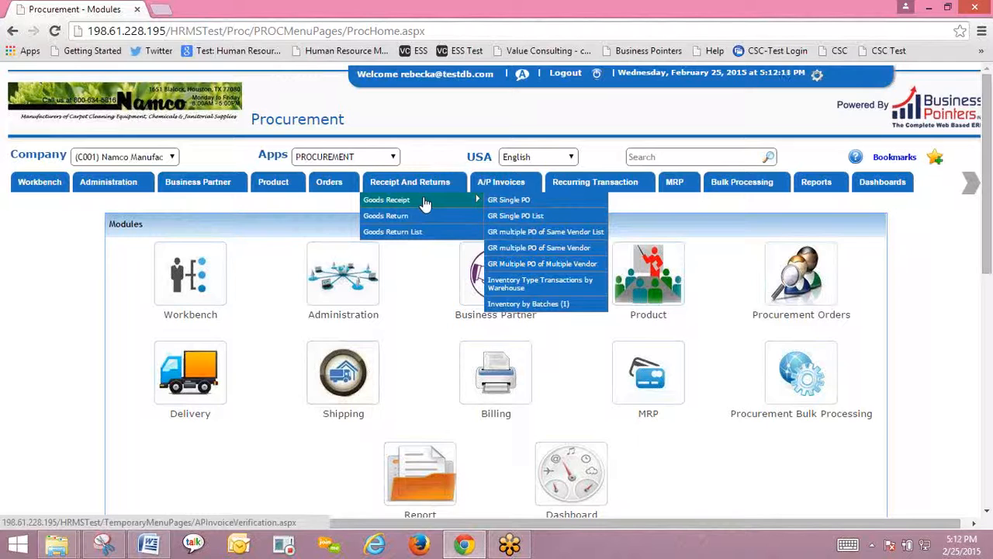
mouse_move(586, 187)
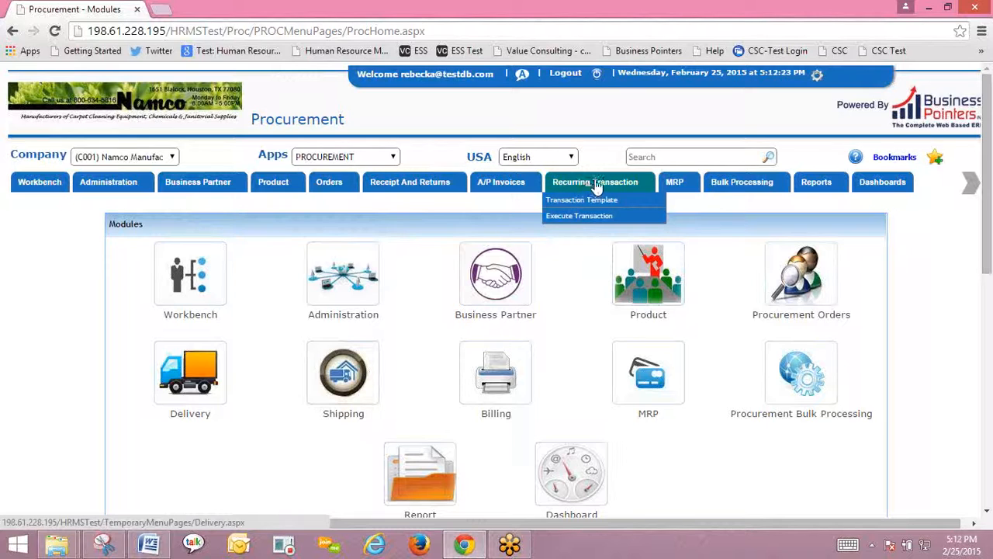
mouse_move(685, 187)
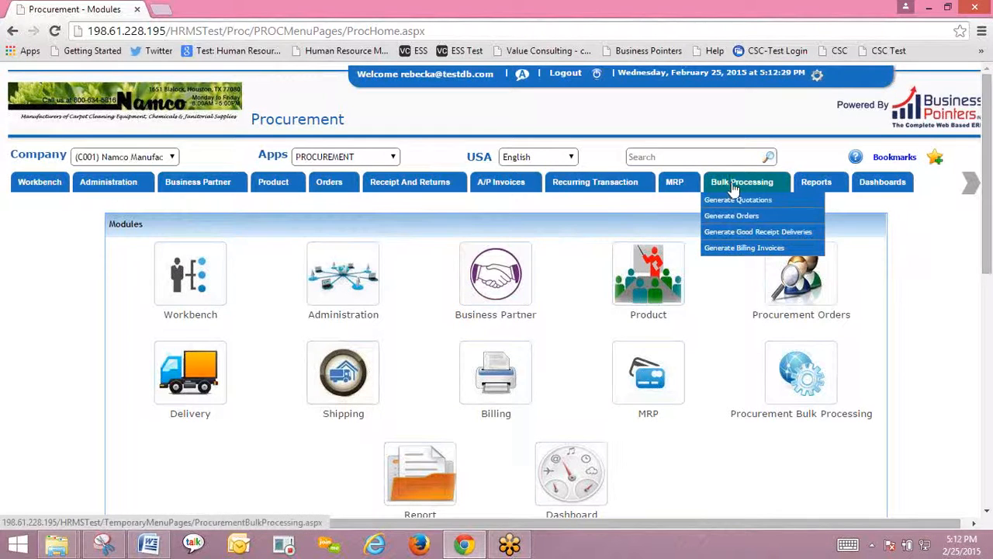
Step: Switch the Apps selection to TRANSPORTATION and review the Administration, Business Partner Route link and Mass Variant options
click(376, 158)
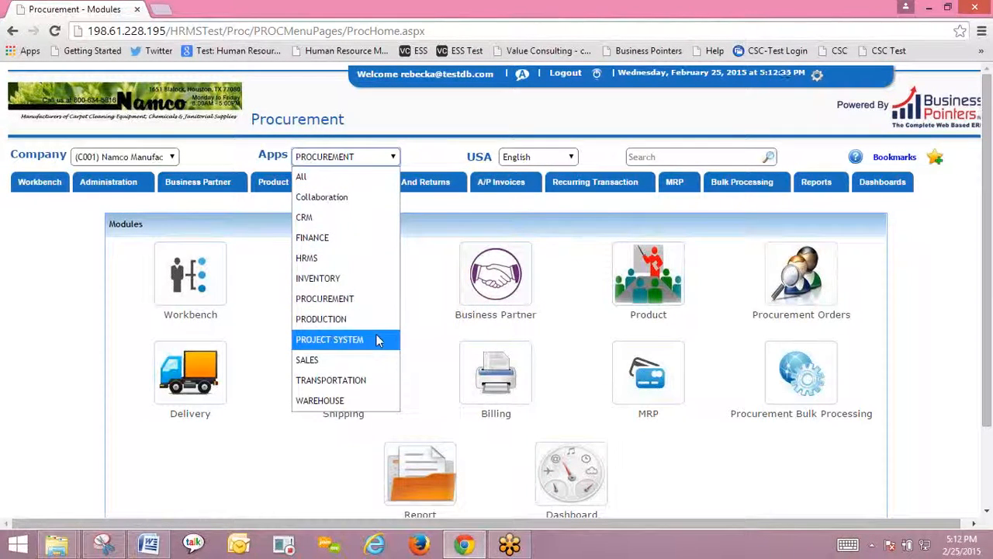
click(373, 379)
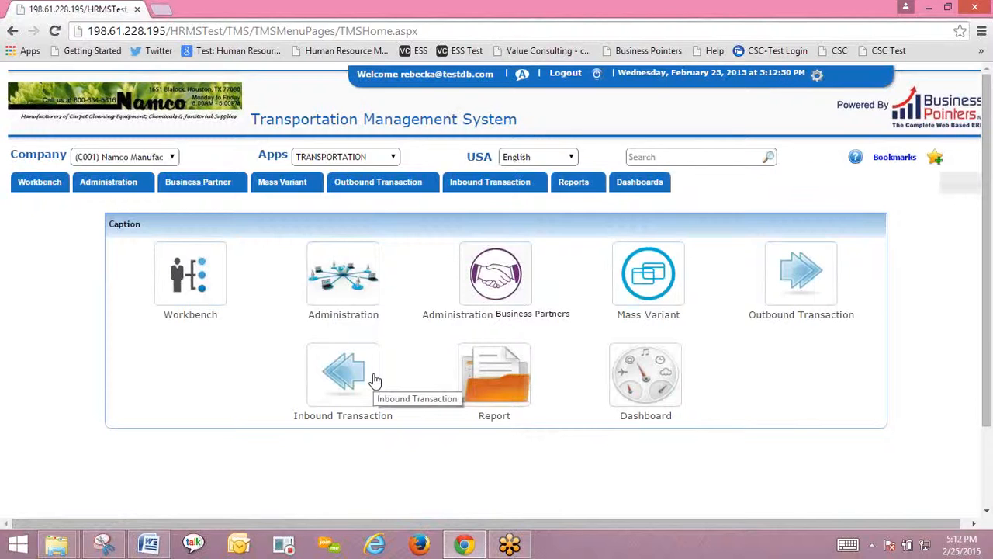
mouse_move(104, 185)
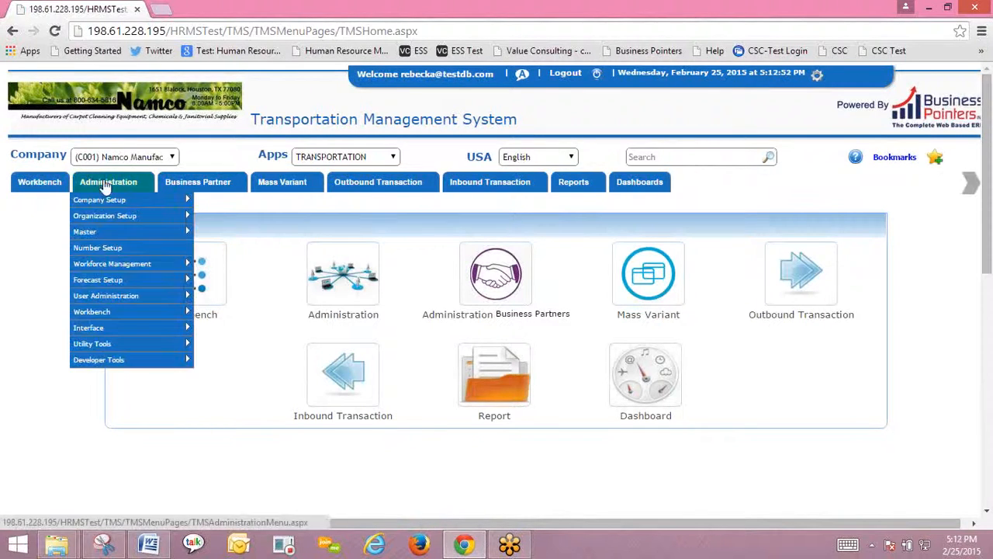
mouse_move(124, 215)
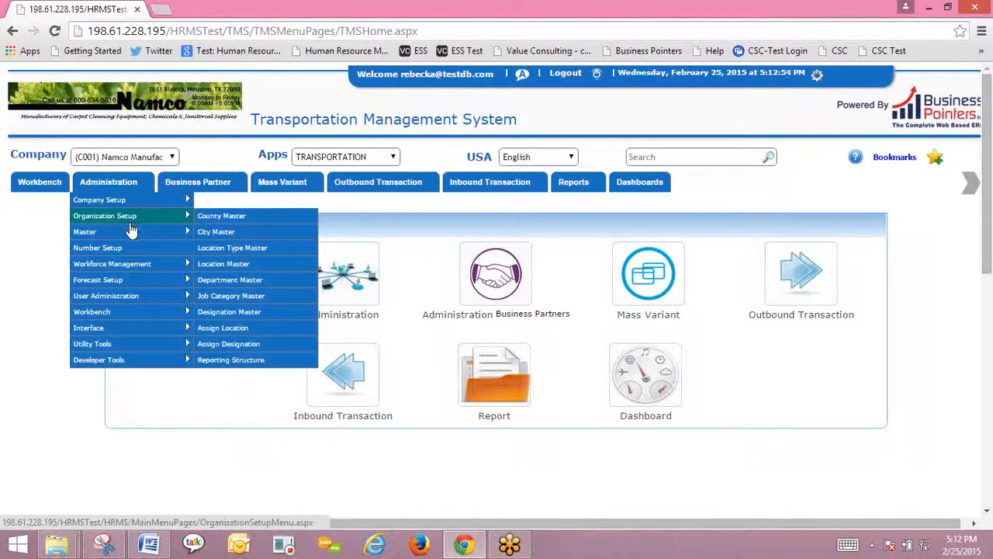
mouse_move(136, 233)
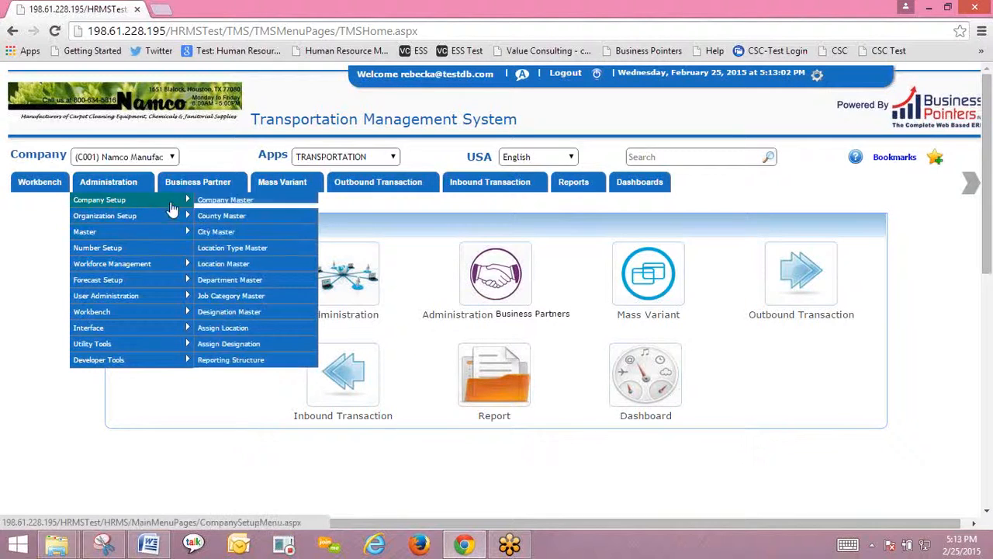
mouse_move(200, 186)
mouse_move(215, 203)
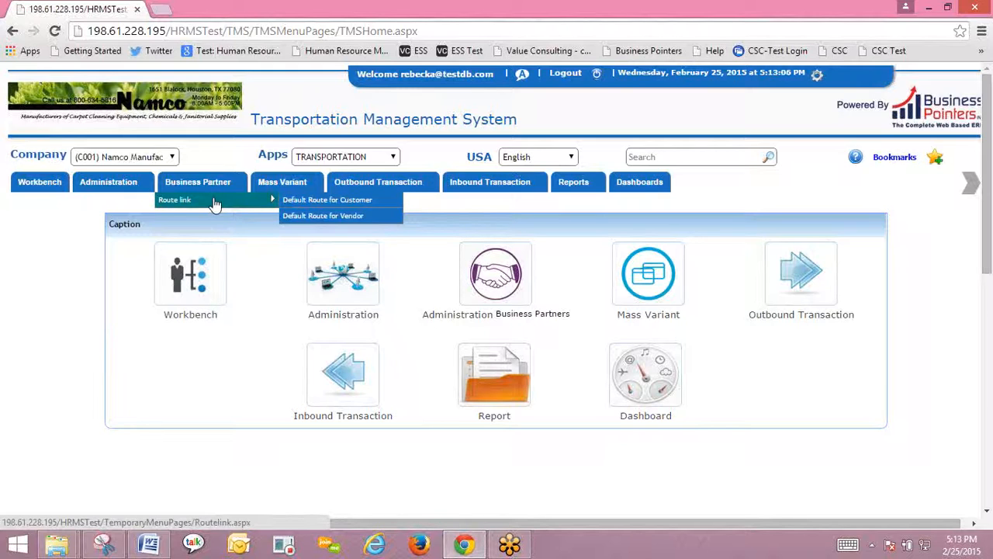
mouse_move(289, 189)
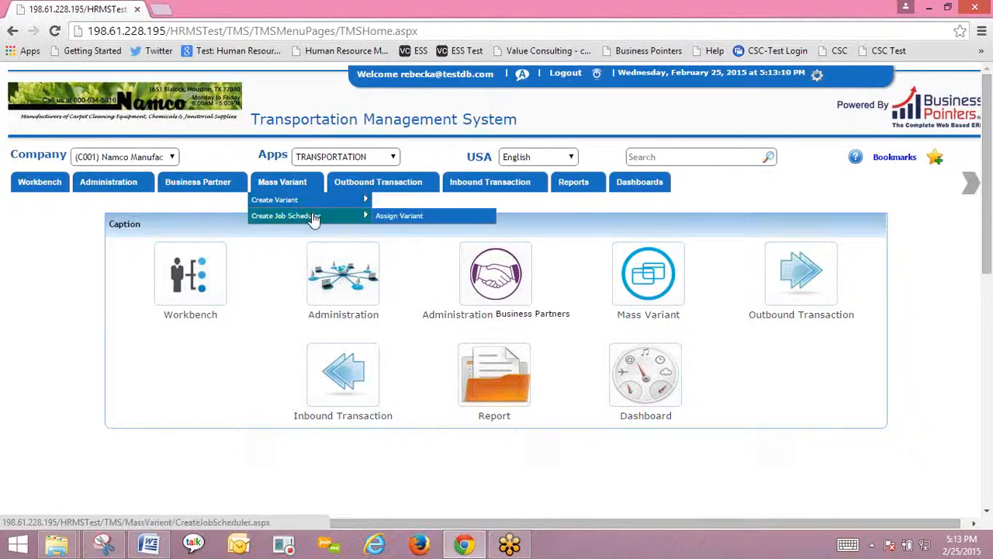
Step: Examine the transportation options for Outbound Transaction and Inbound Transaction, including Shipment Outbound and Shipment Inbound
mouse_move(357, 186)
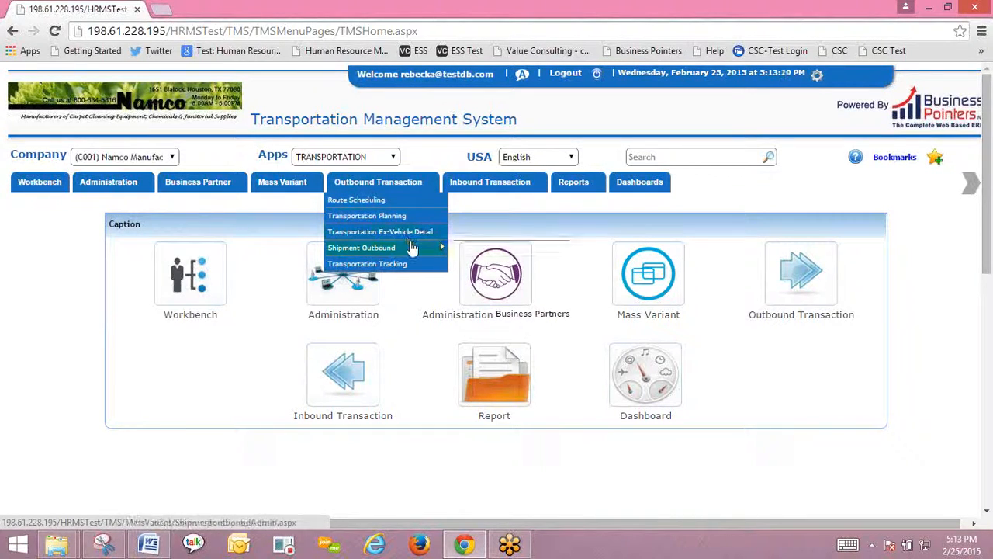
mouse_move(412, 248)
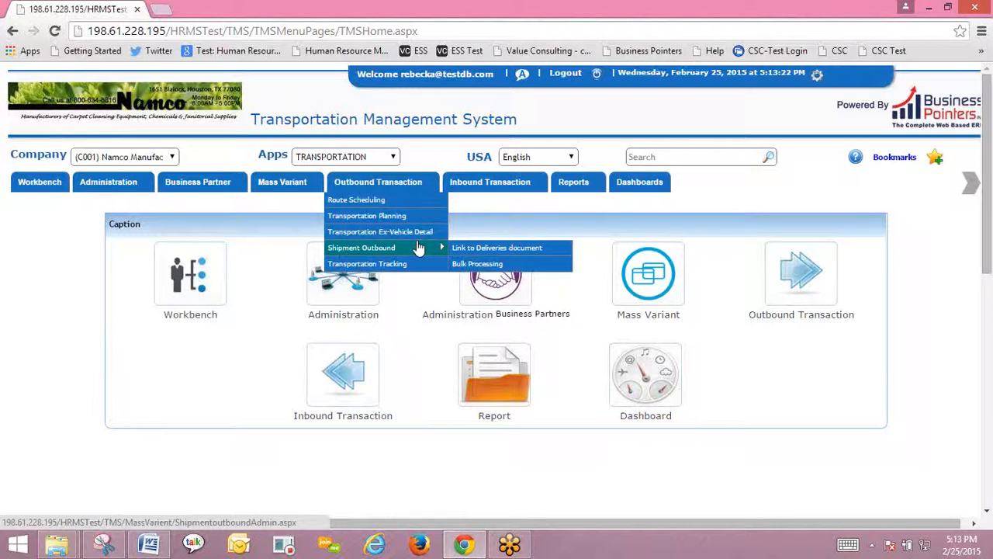
mouse_move(478, 186)
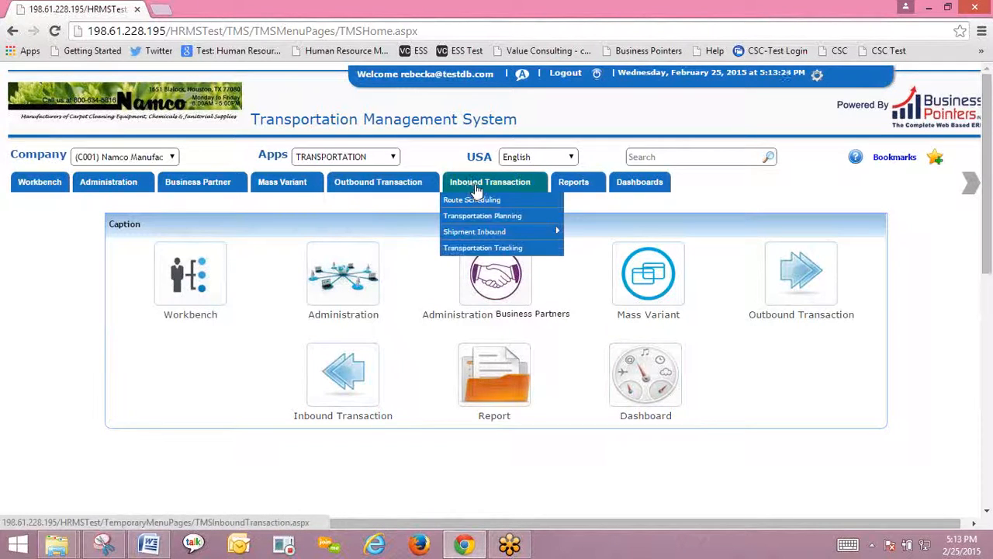
mouse_move(483, 232)
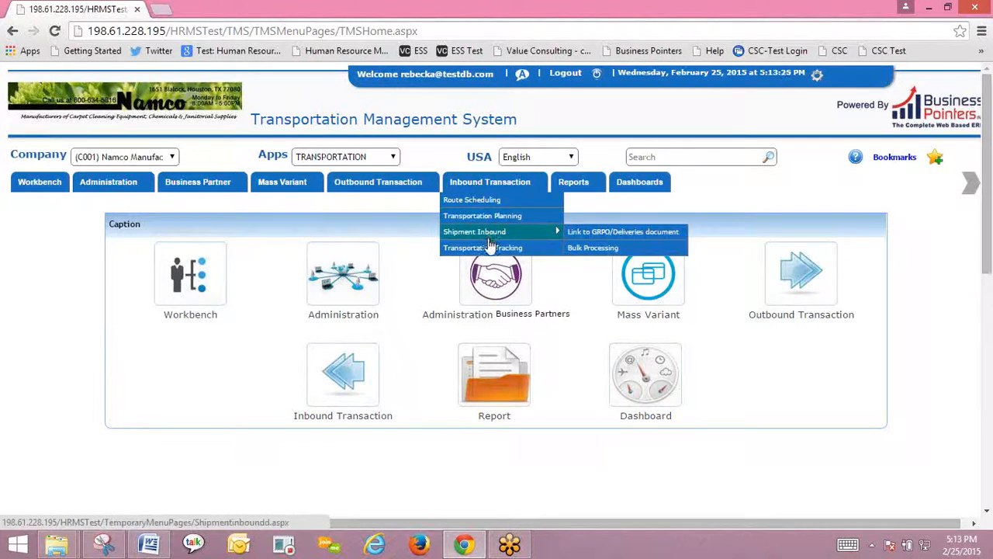
Step: Switch the Apps selection to FINANCE and review the Receivables and Administration options, including User Administration
click(383, 160)
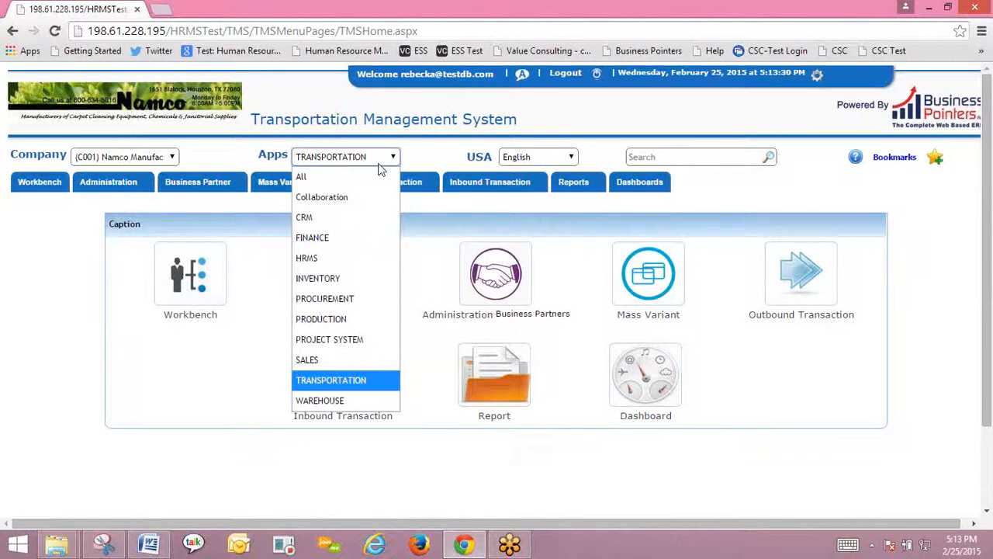
click(348, 236)
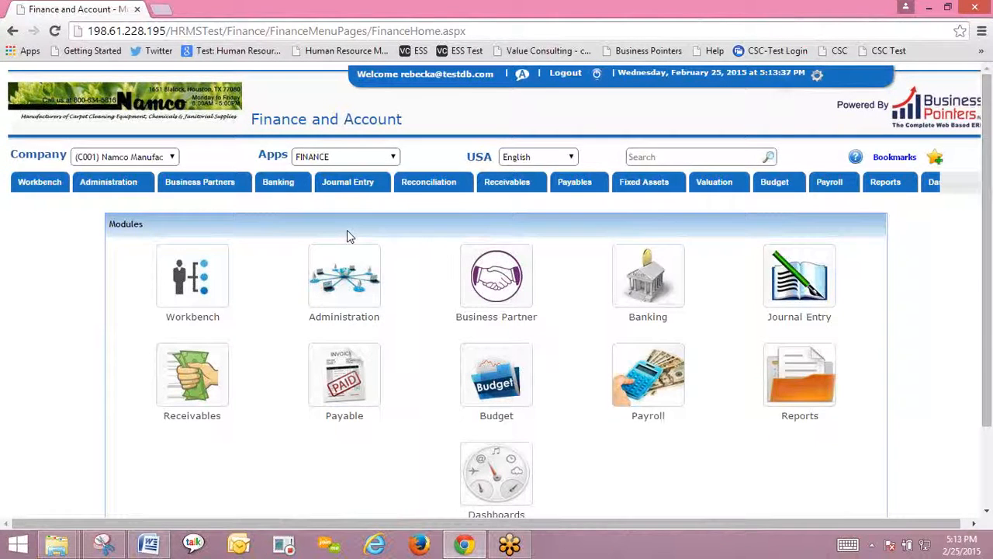
mouse_move(496, 187)
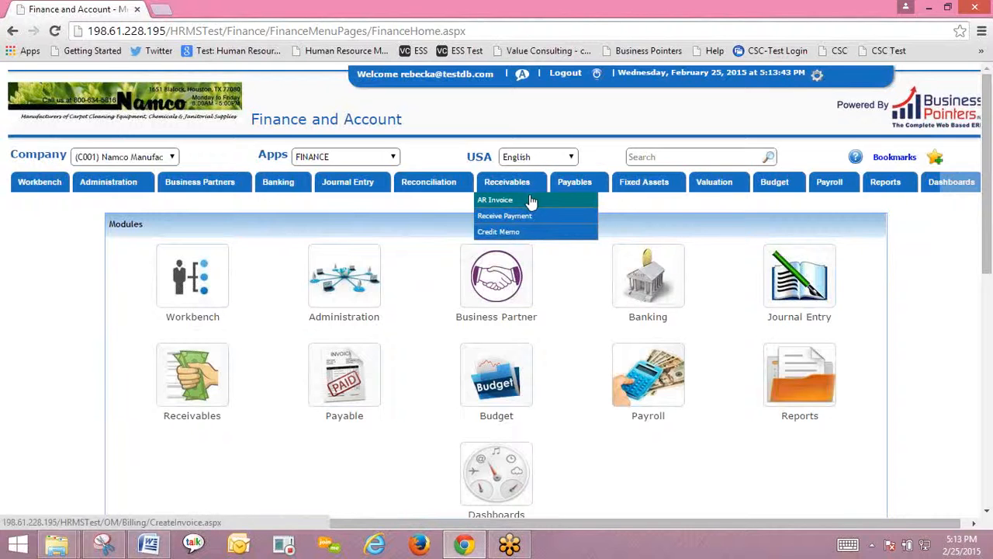
mouse_move(574, 186)
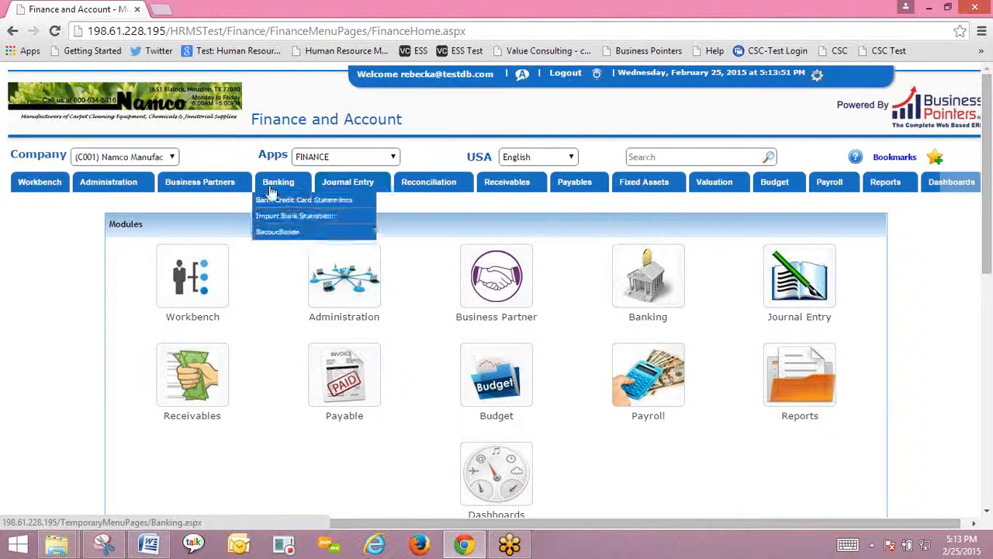
mouse_move(136, 250)
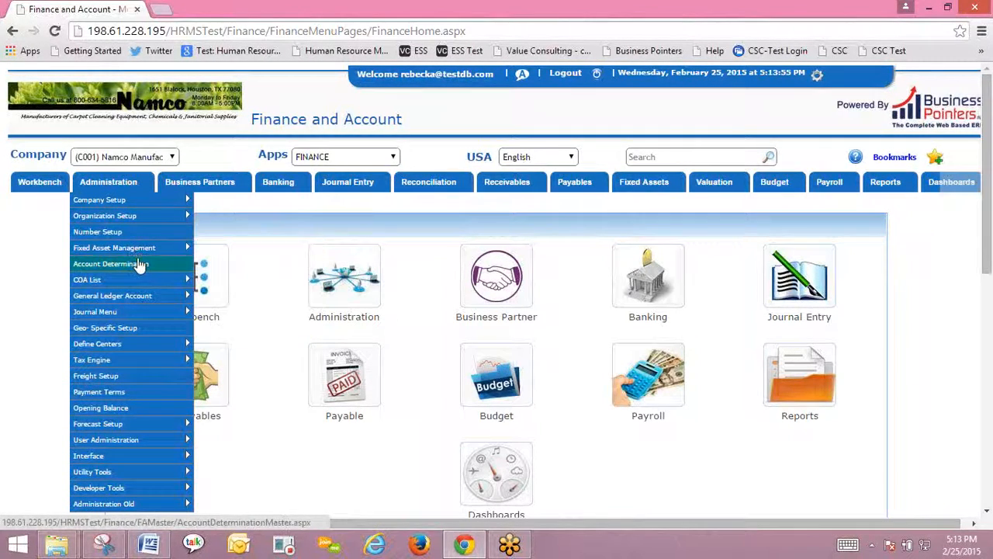
mouse_move(140, 313)
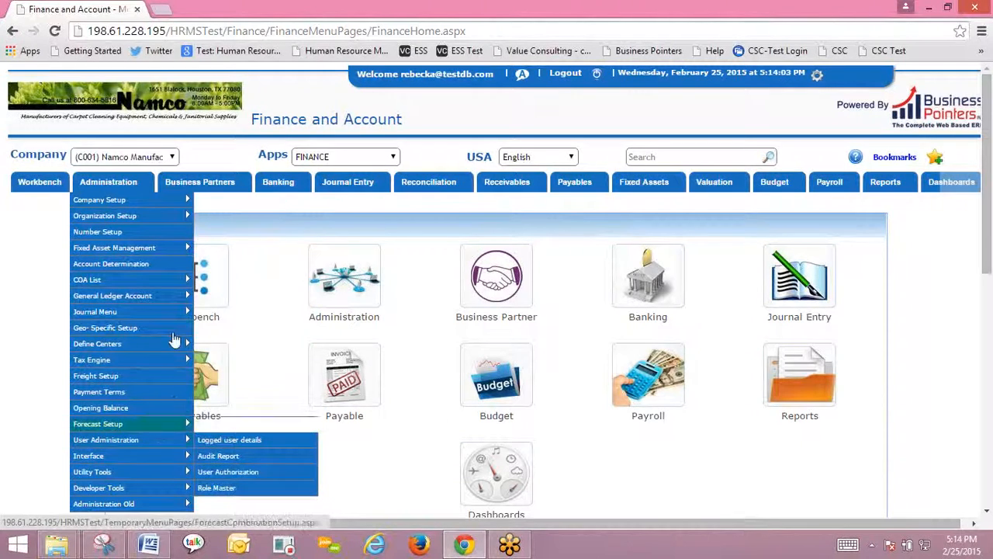
mouse_move(218, 174)
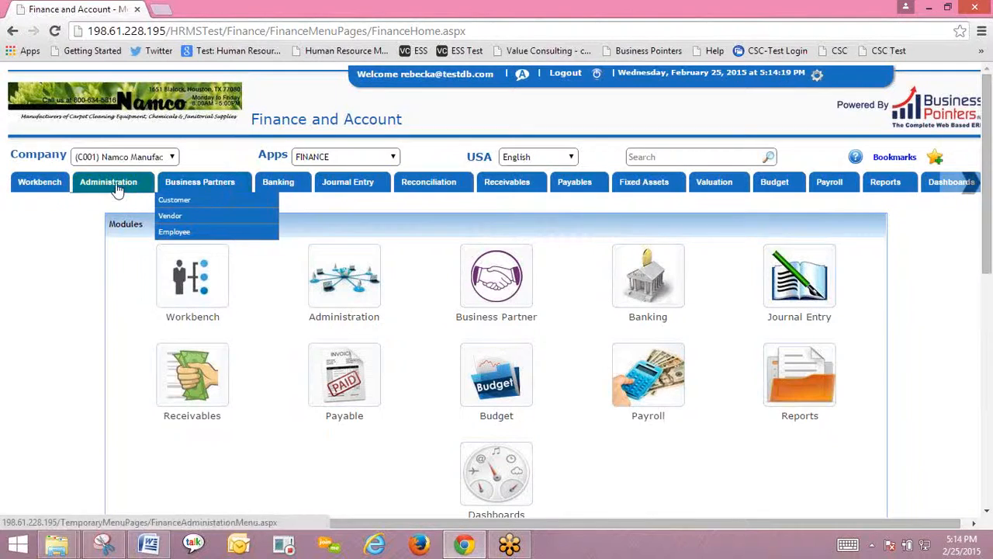
mouse_move(155, 440)
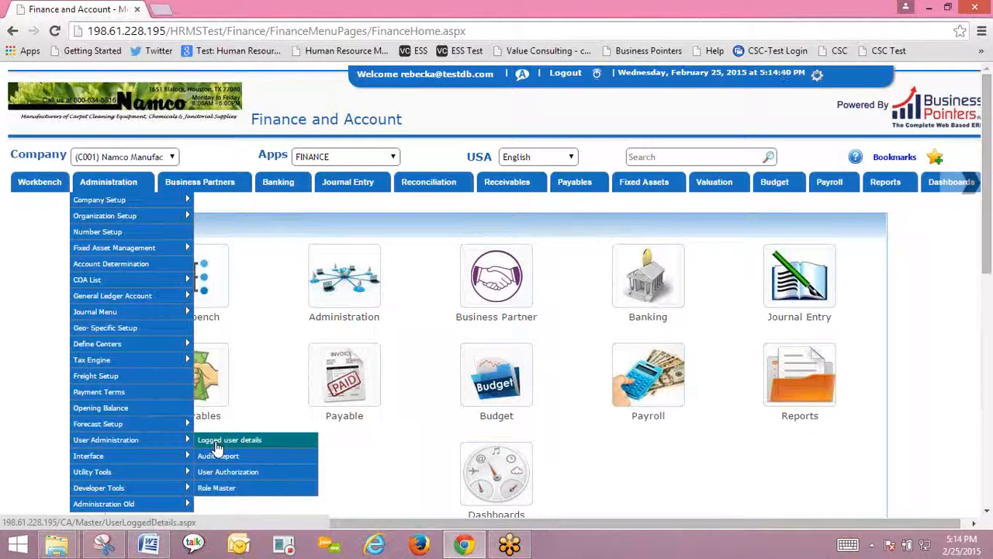
Step: Examine the finance options for Business Partners, Banking, Journal Entry and Reconciliation
mouse_move(273, 198)
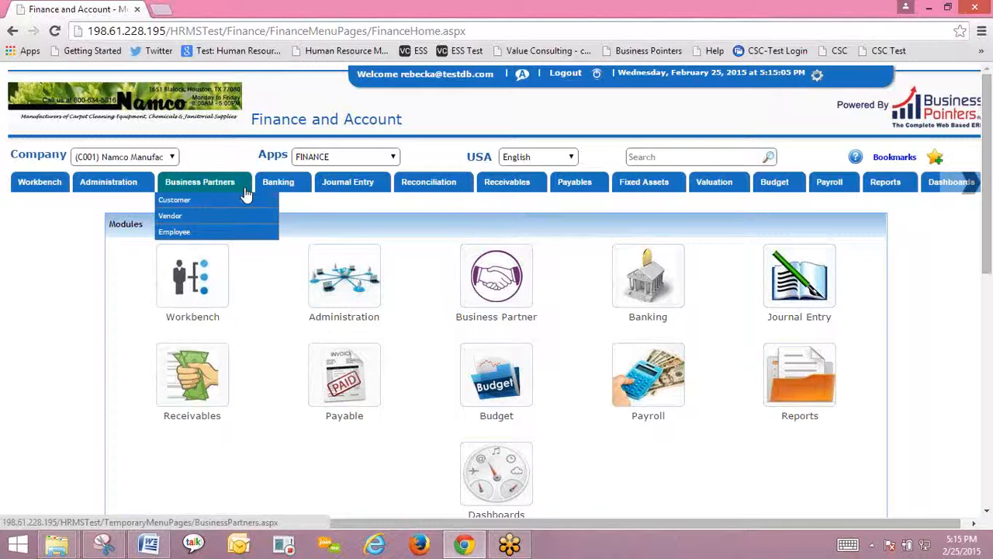
mouse_move(278, 194)
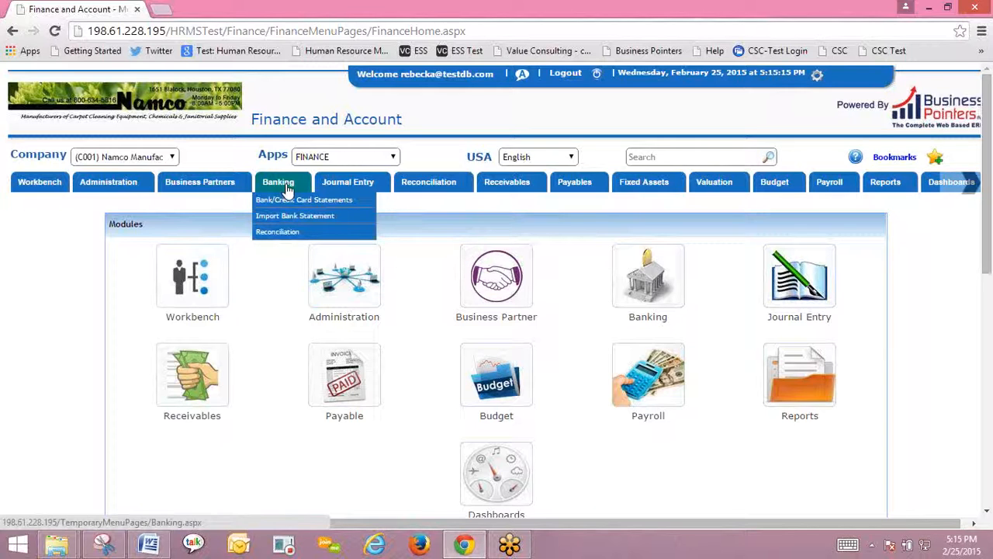
mouse_move(346, 183)
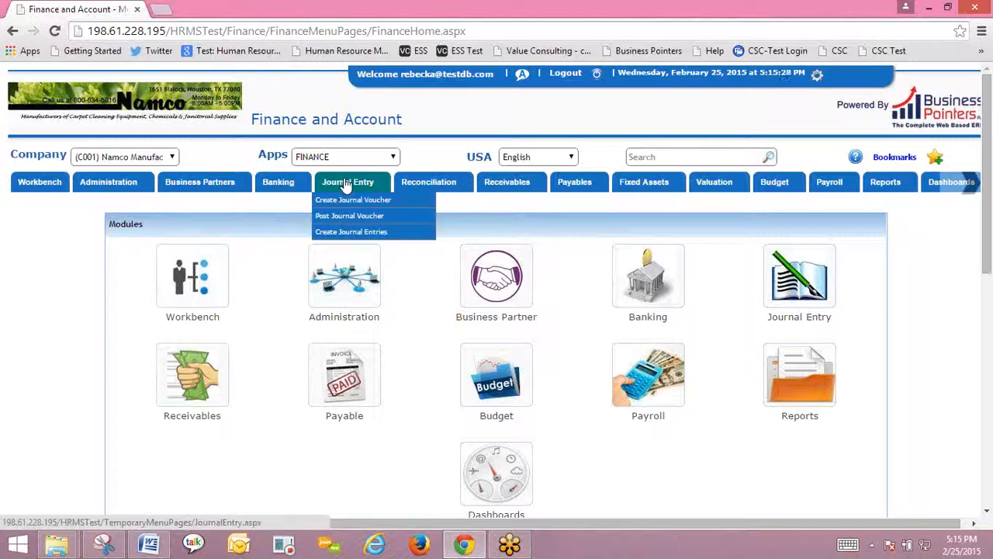
mouse_move(424, 185)
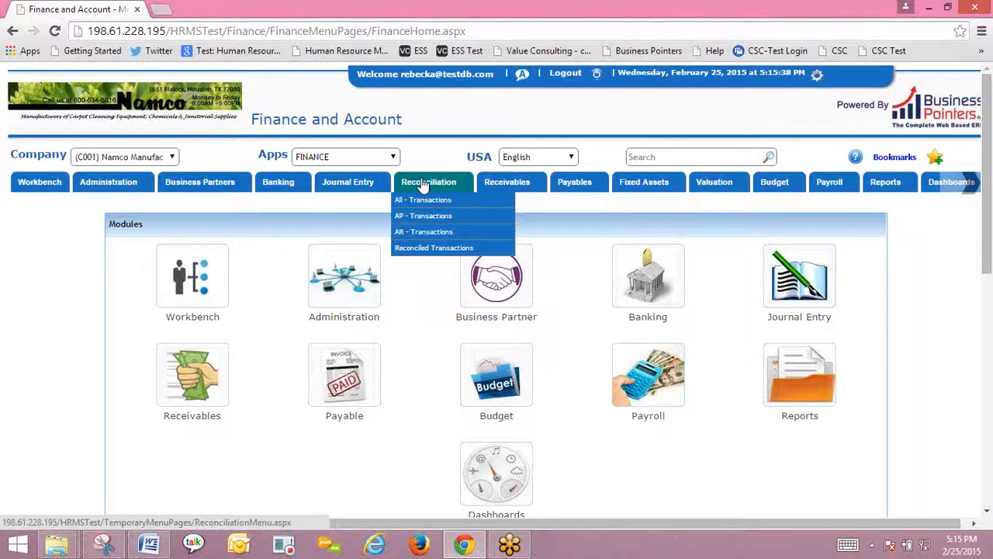
Step: Examine the finance options for Receivables, Payables, Fixed Assets, Valuation and Budget
mouse_move(491, 188)
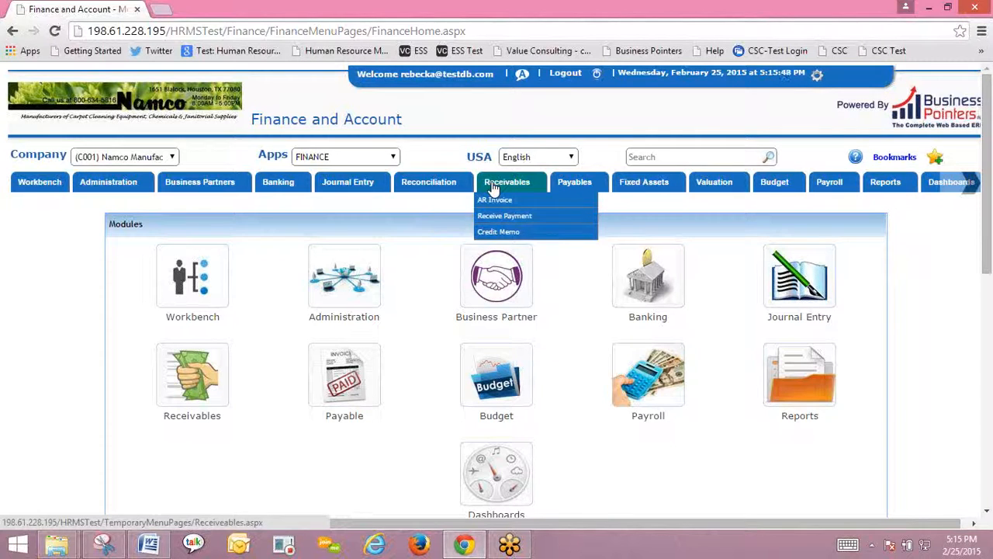
mouse_move(580, 186)
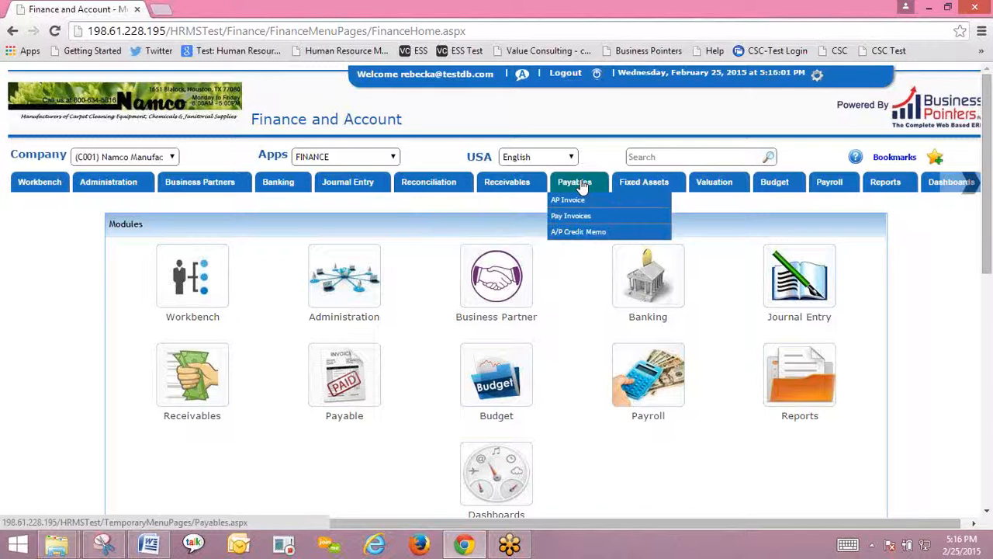
mouse_move(646, 187)
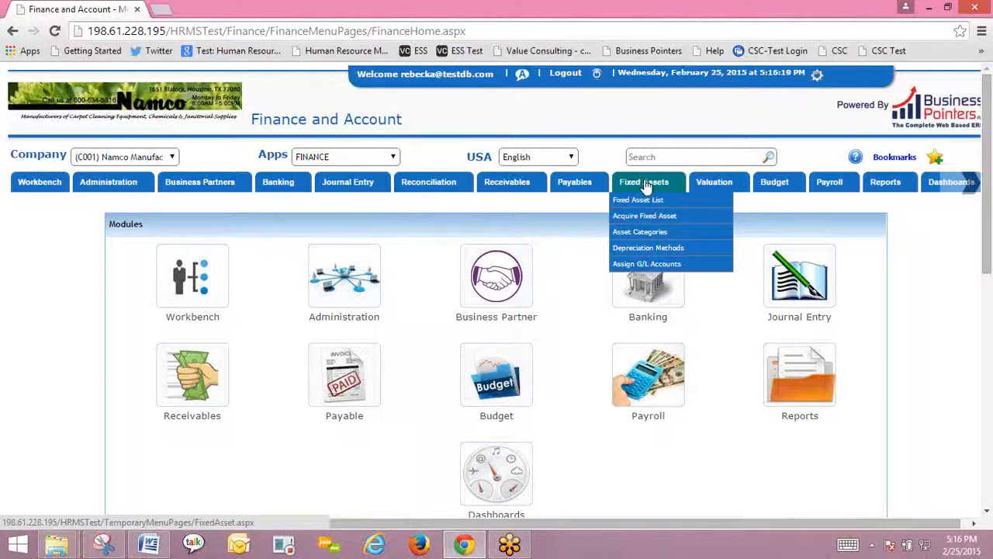
mouse_move(719, 184)
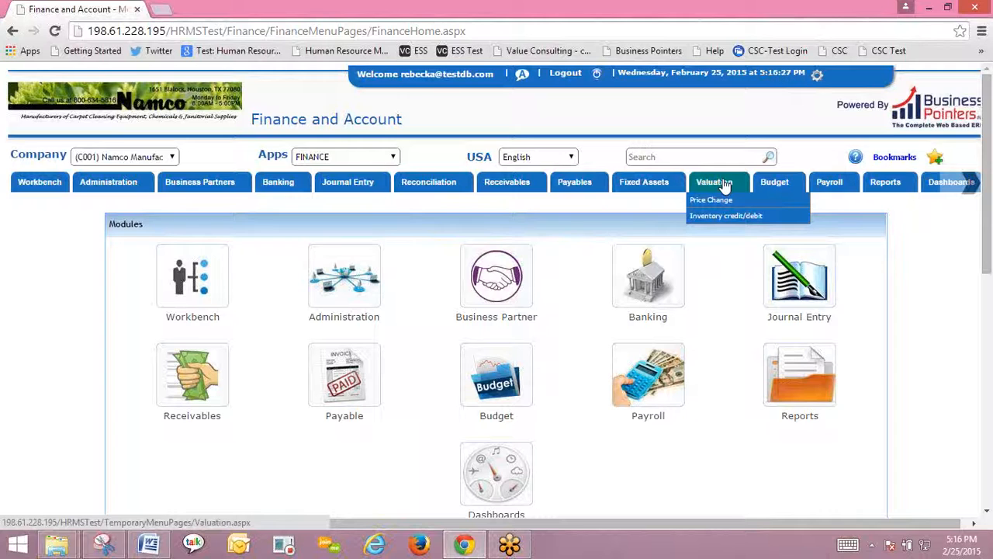
mouse_move(776, 185)
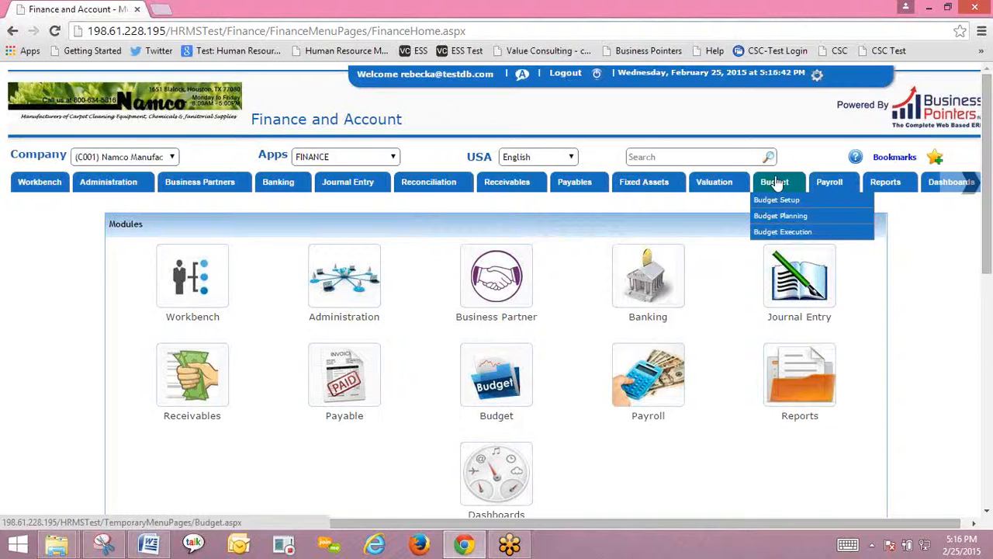
Step: Review the finance Payroll options and switch the Apps selection to PROJECT SYSTEM
mouse_move(836, 184)
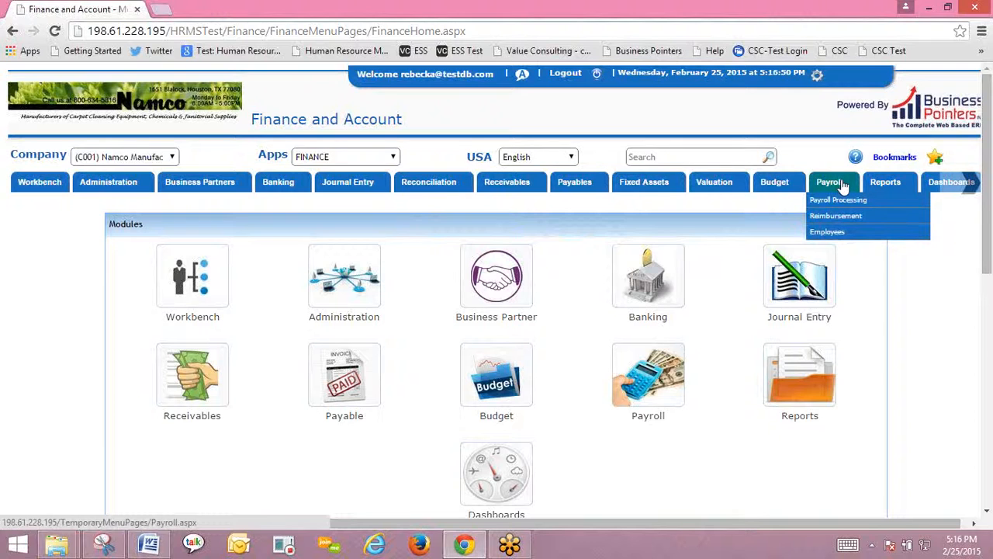
click(339, 158)
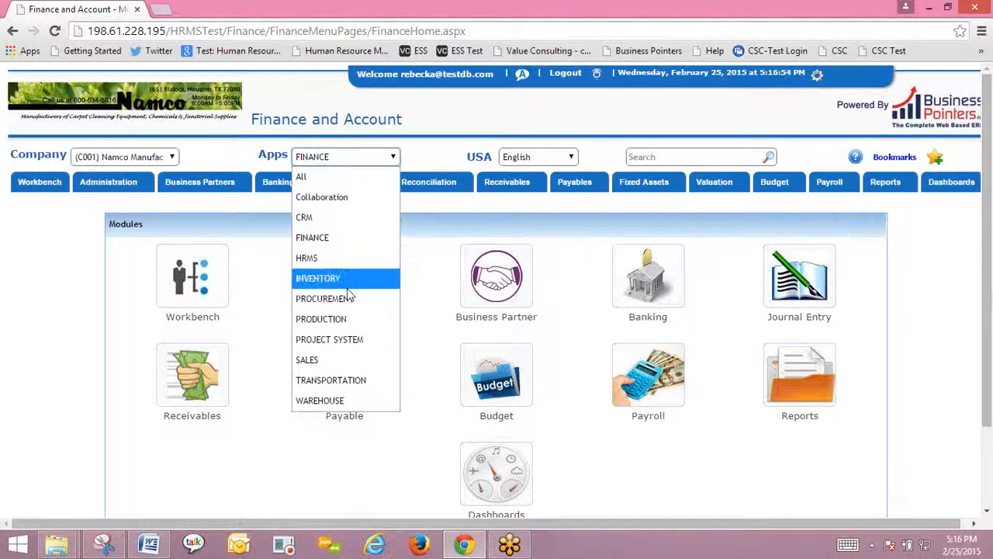
click(353, 342)
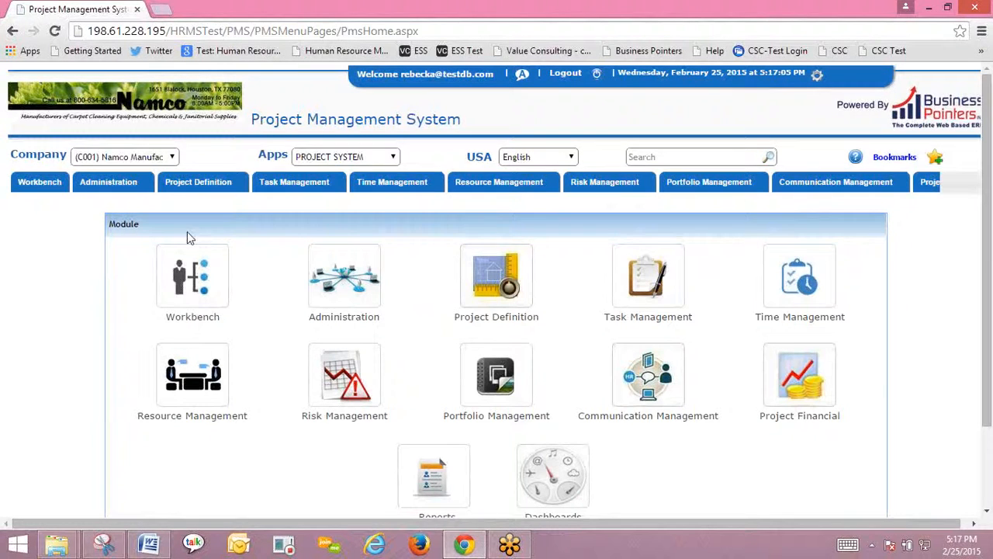
Step: Examine the project system options for Administration, Project Definition, Task Management and Time Management
mouse_move(99, 189)
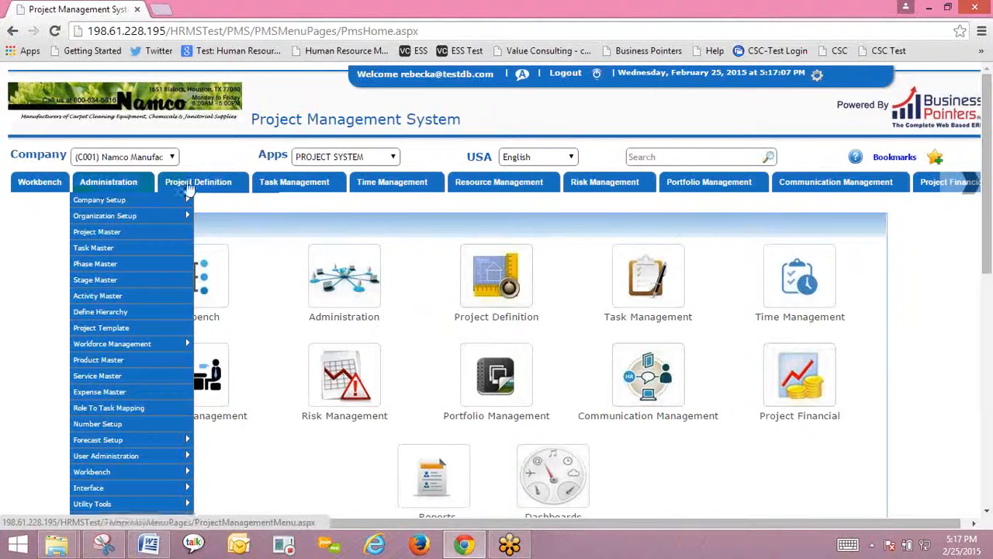
mouse_move(198, 186)
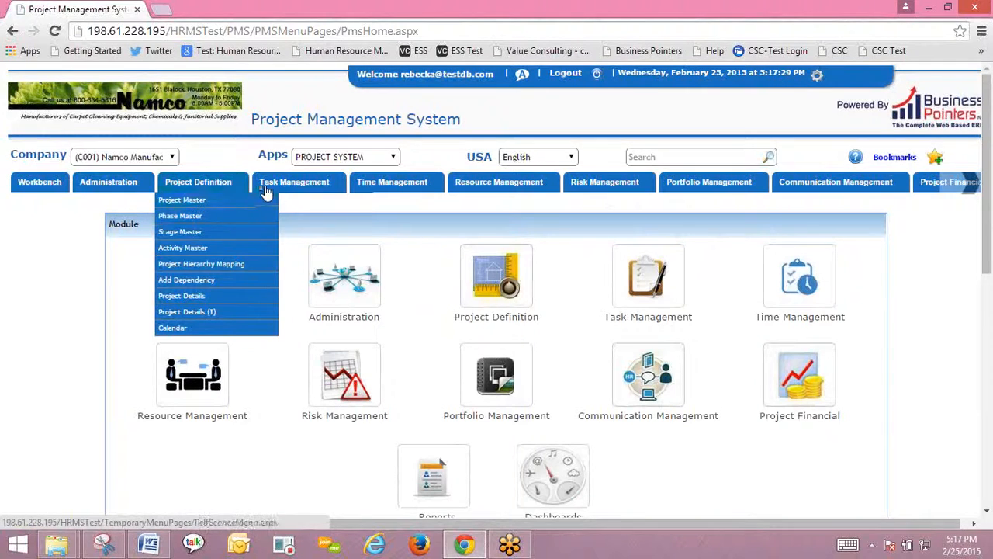
mouse_move(295, 190)
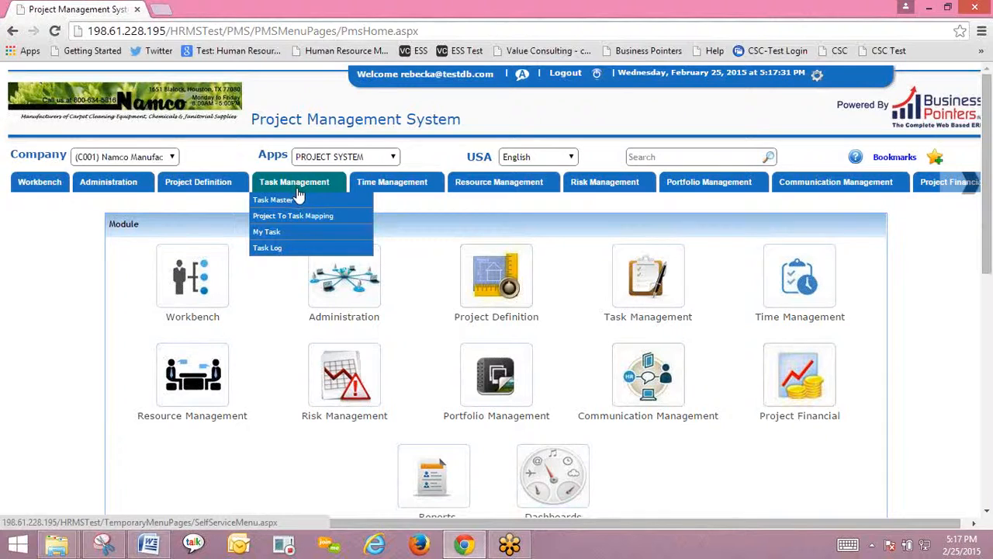
mouse_move(233, 188)
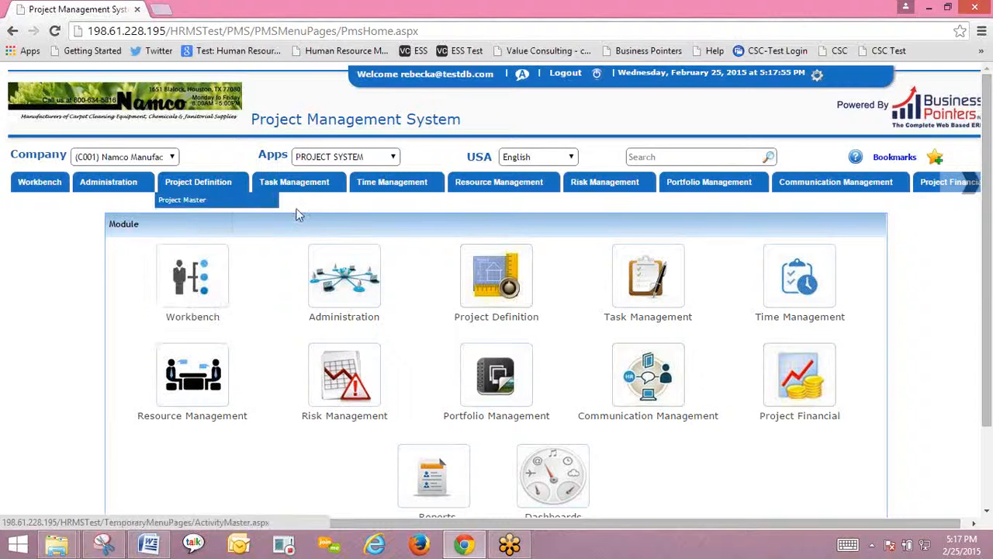
mouse_move(404, 188)
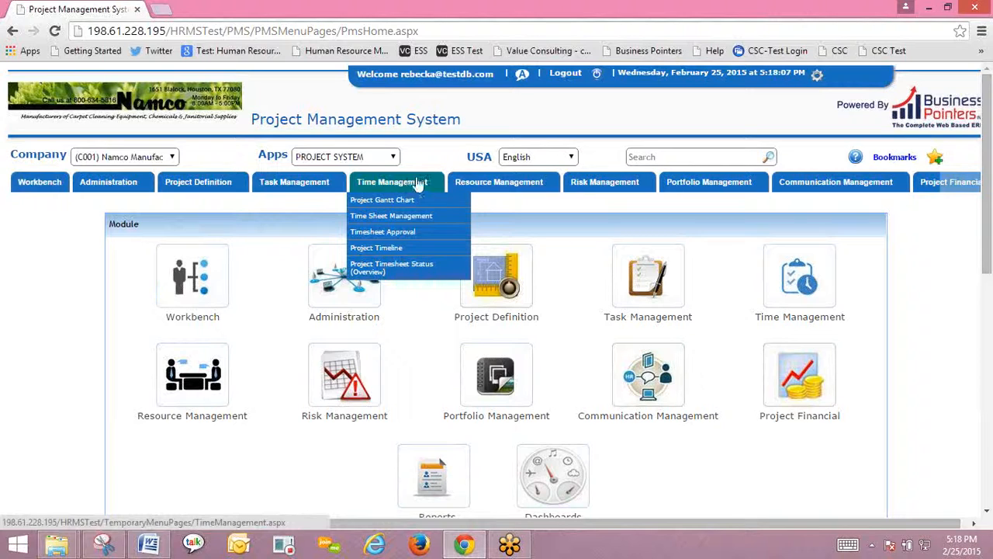
Step: Examine the project system options for Resource Management, Risk Management, Portfolio Management and Communication Management, including Mass Mailing
mouse_move(494, 185)
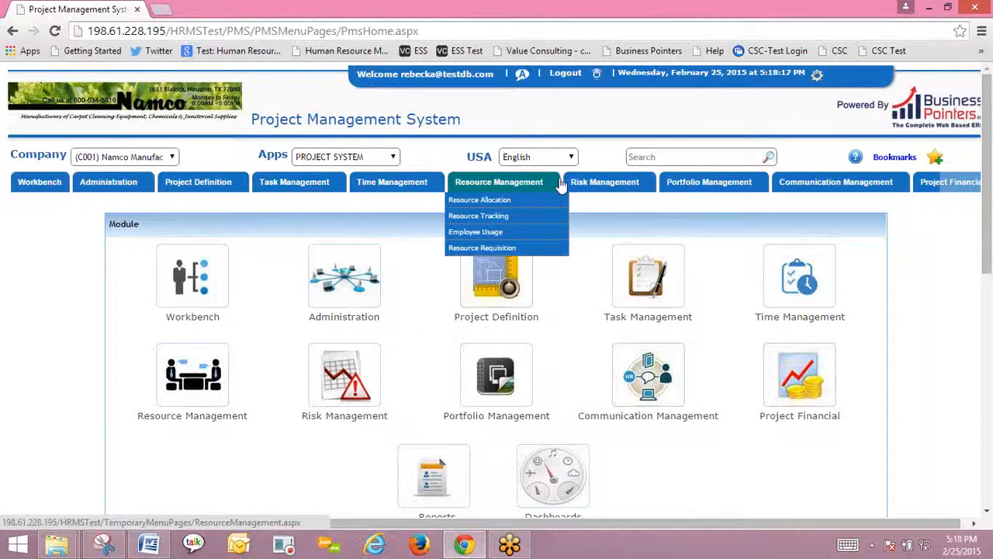
mouse_move(604, 185)
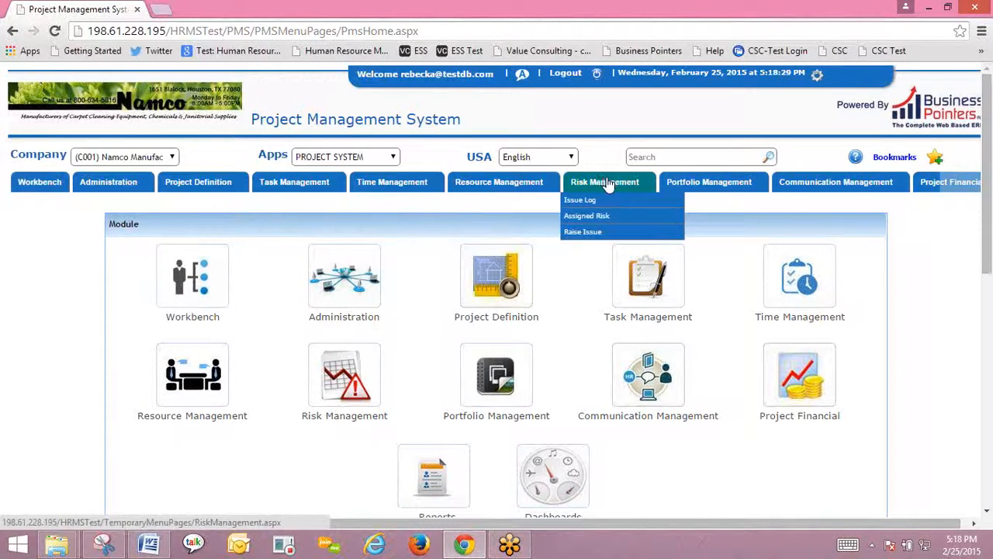
mouse_move(705, 185)
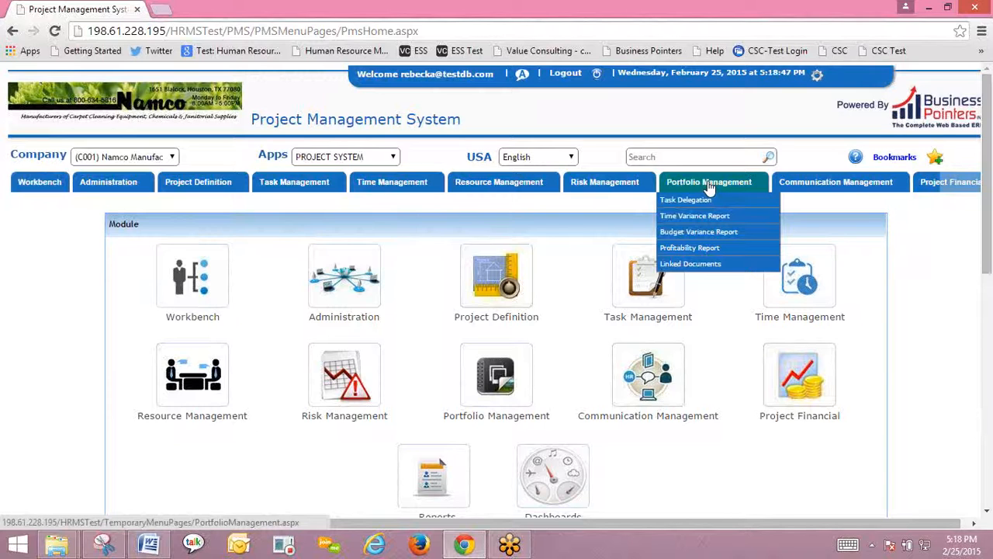
mouse_move(811, 186)
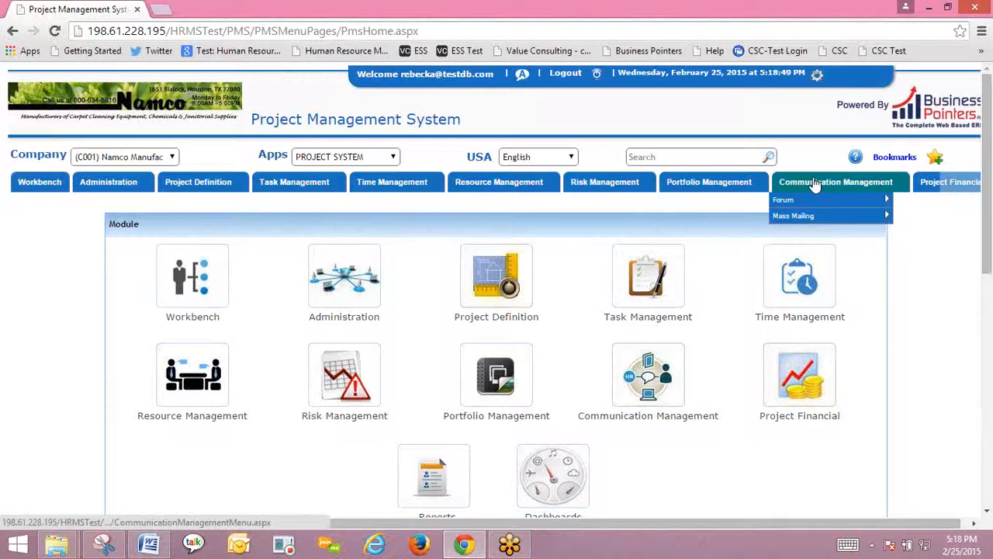
mouse_move(822, 204)
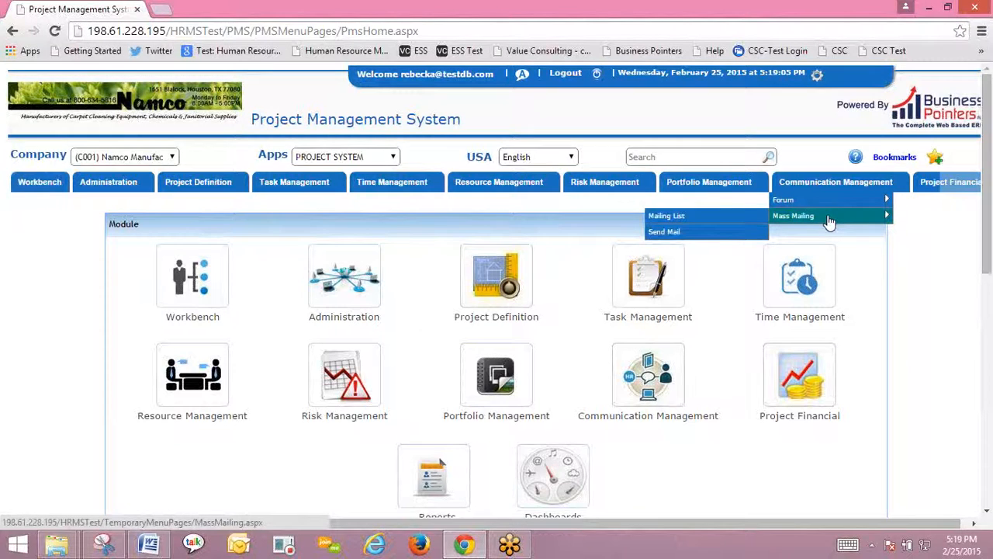
Step: Examine the Project Financial options, including Resource Costing and Project Budgeting, and review the list of available Apps
mouse_move(960, 187)
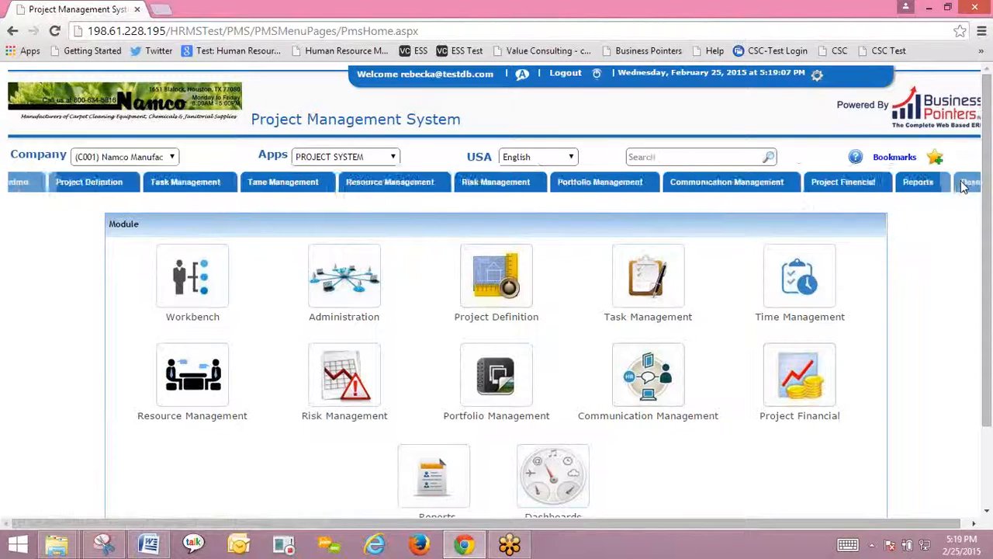
mouse_move(763, 191)
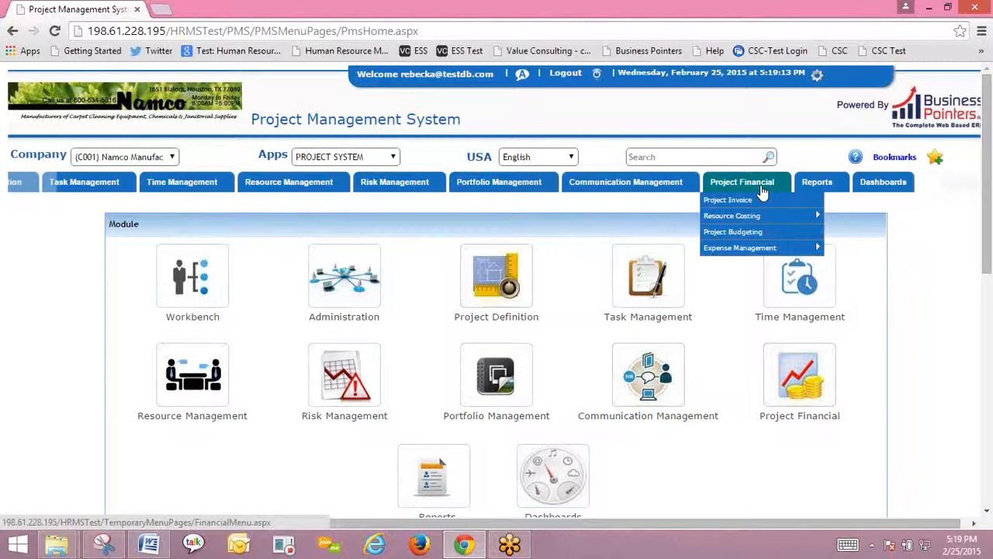
mouse_move(771, 217)
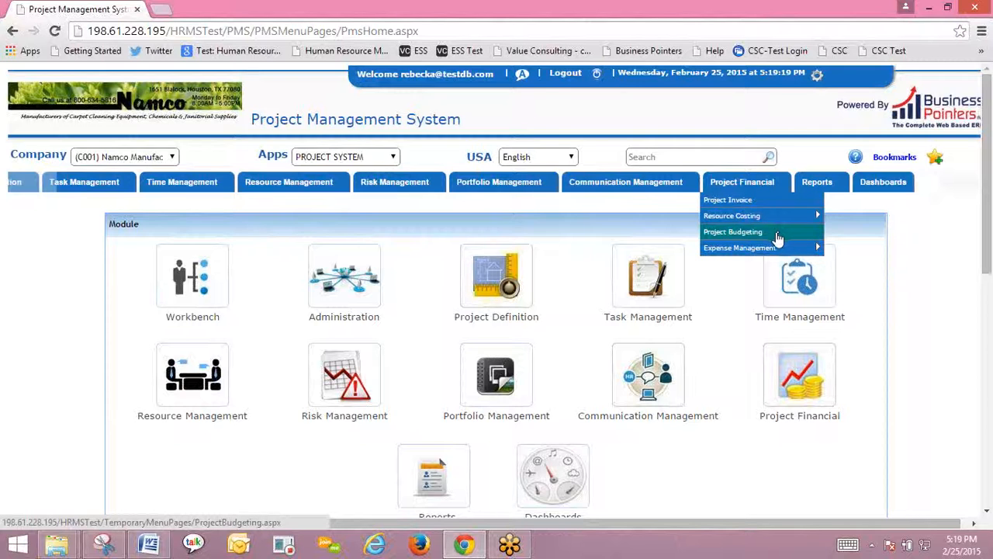
click(353, 157)
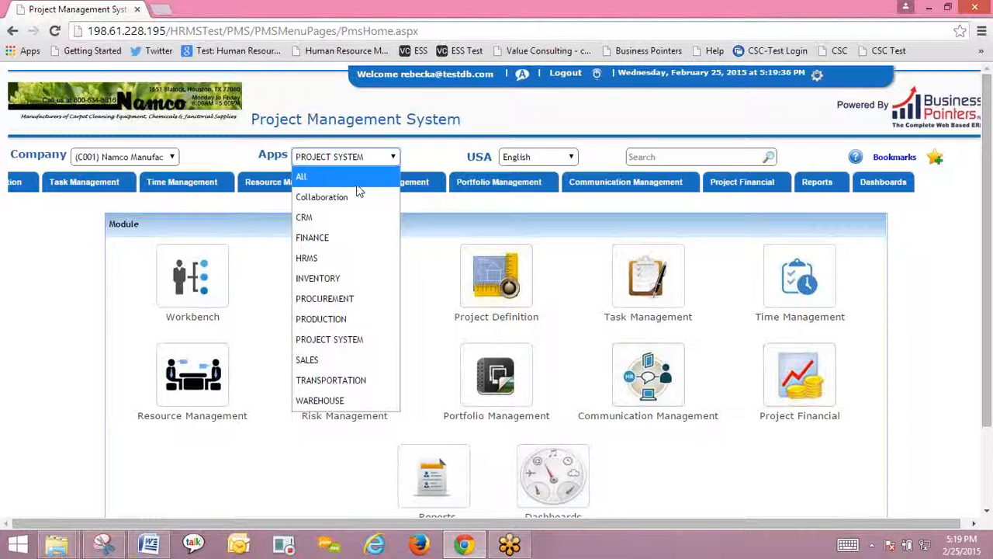
click(982, 231)
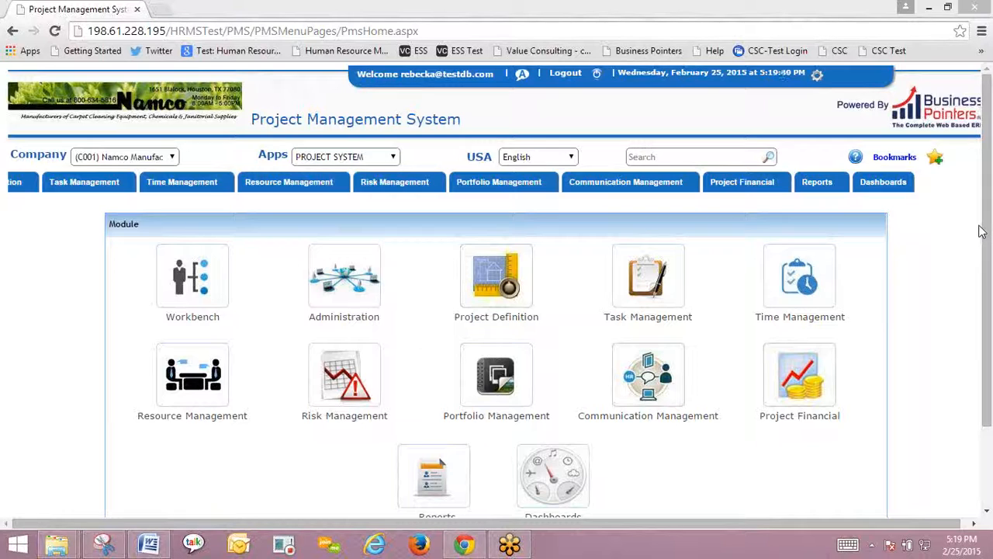